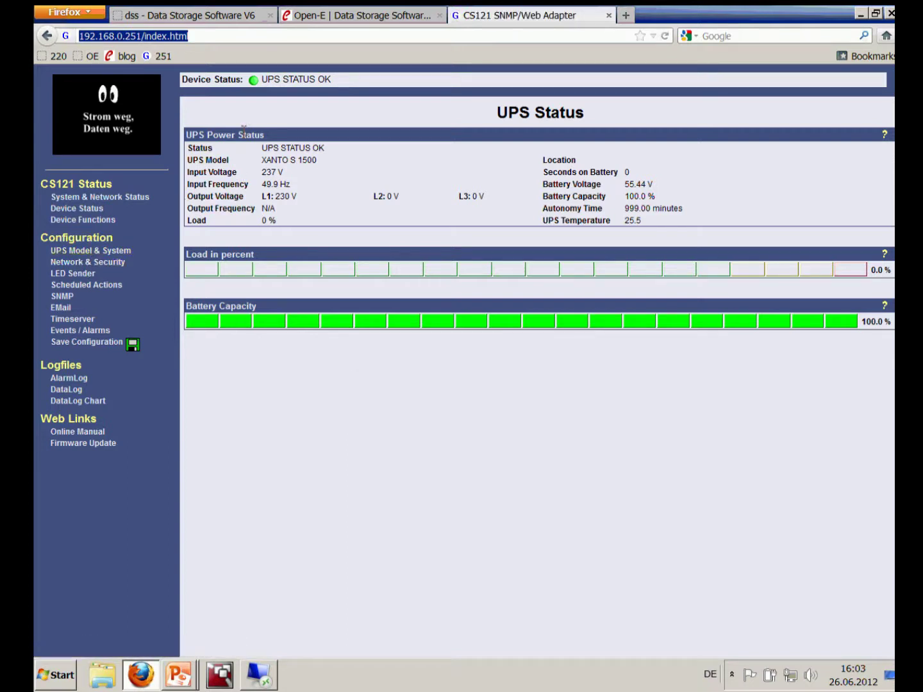
Browse the CS121 status pages, then show SNMP settings listing 192.168.0.220 'public' with Read/Write
mouse_move(227, 178)
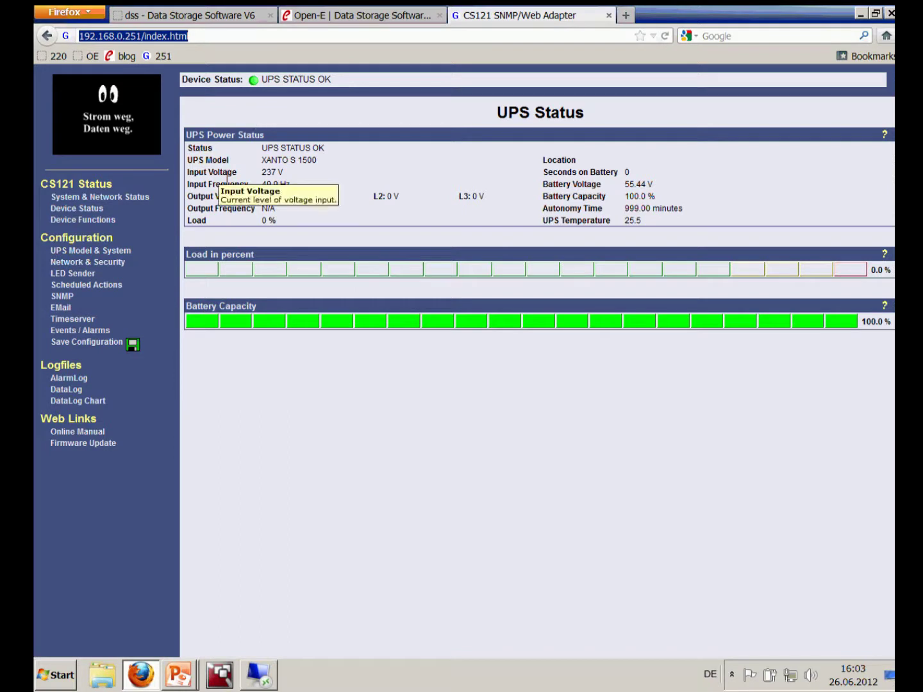
left_click(100, 204)
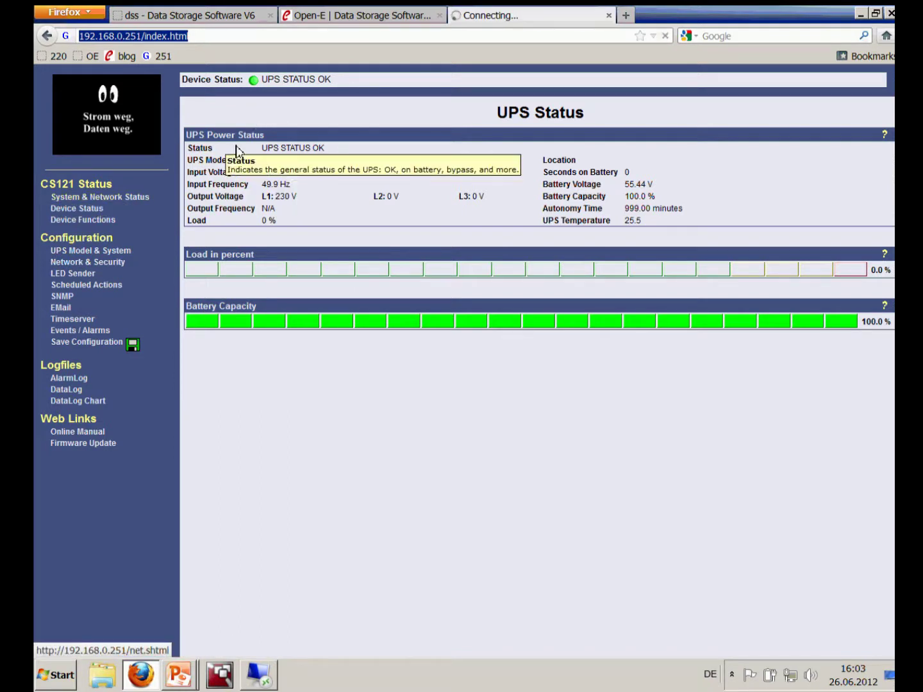
mouse_move(279, 168)
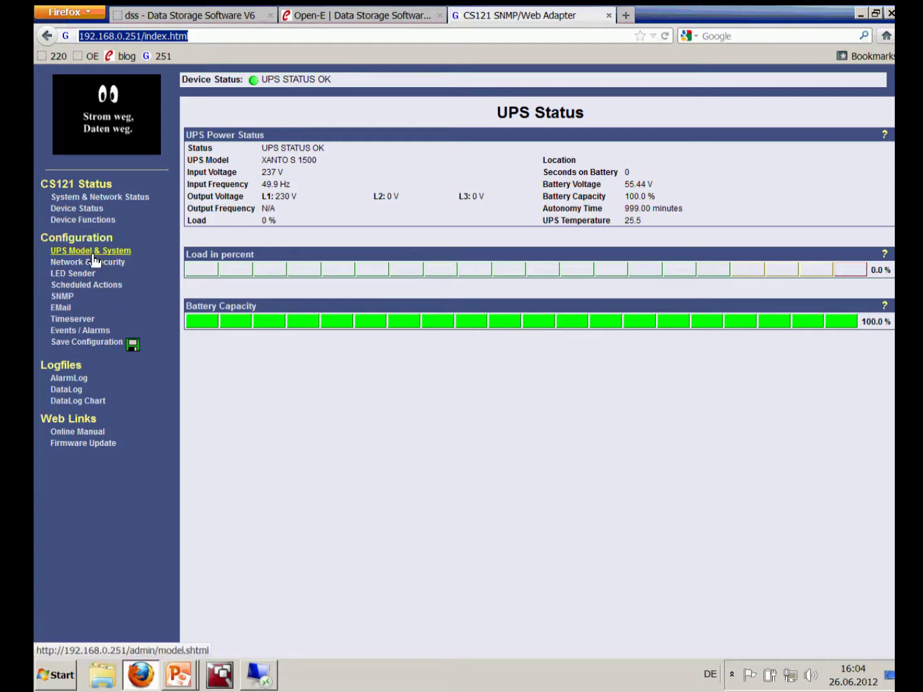
left_click(87, 210)
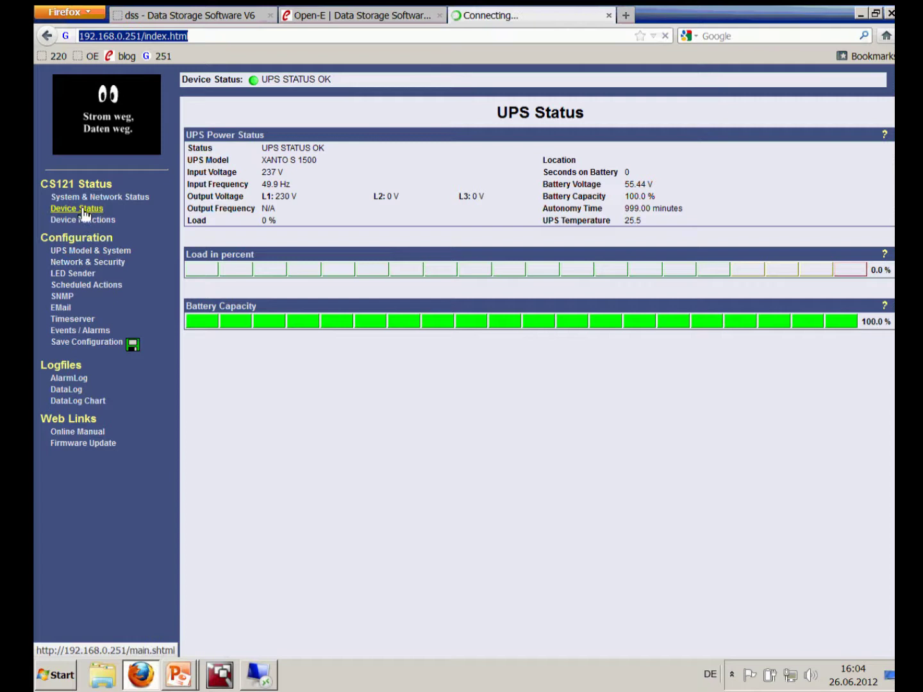
left_click(84, 211)
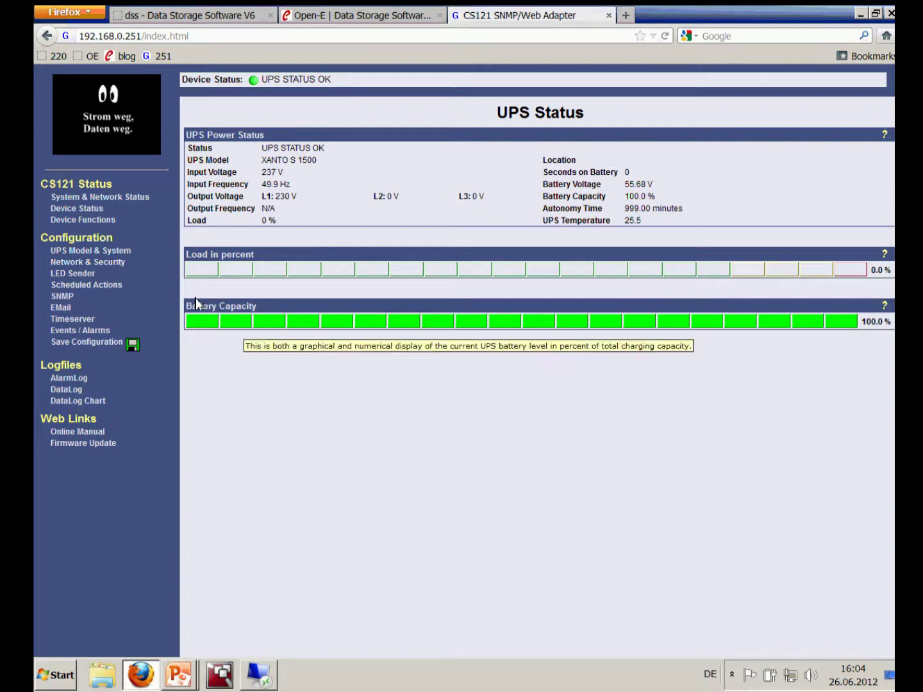
left_click(110, 251)
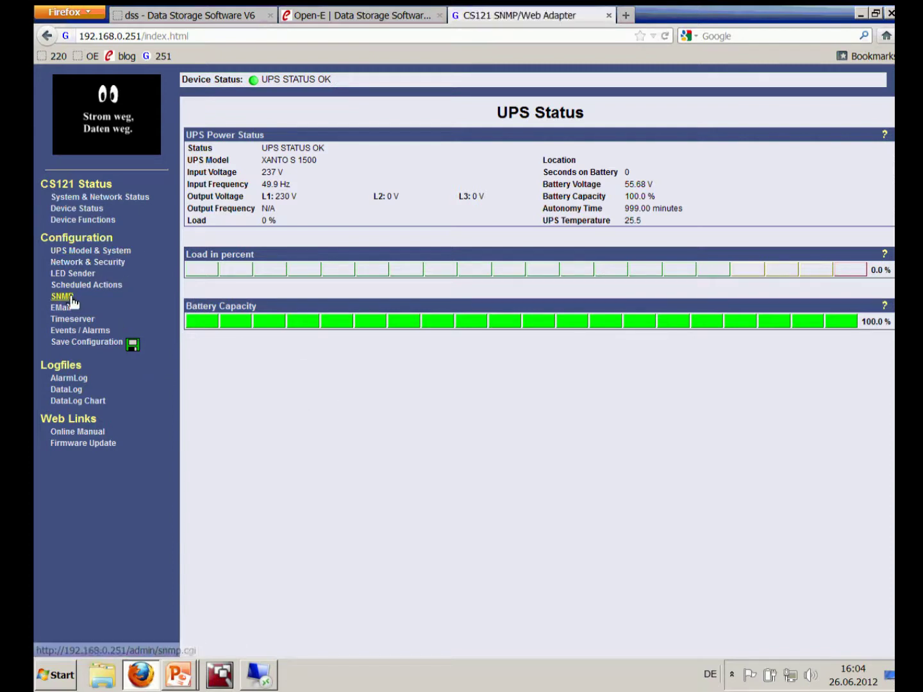
left_click(91, 264)
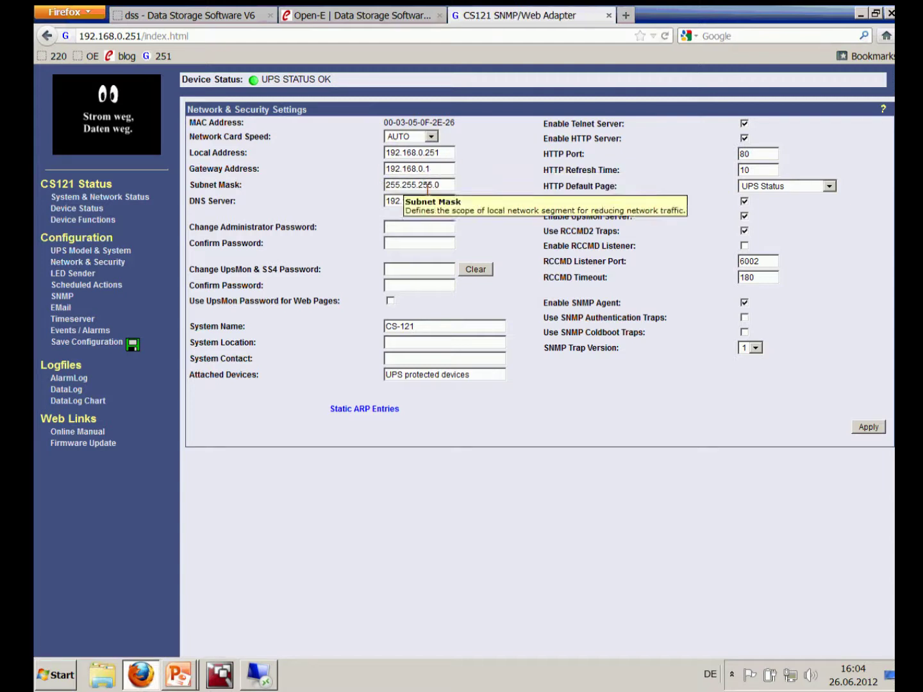
left_click(69, 300)
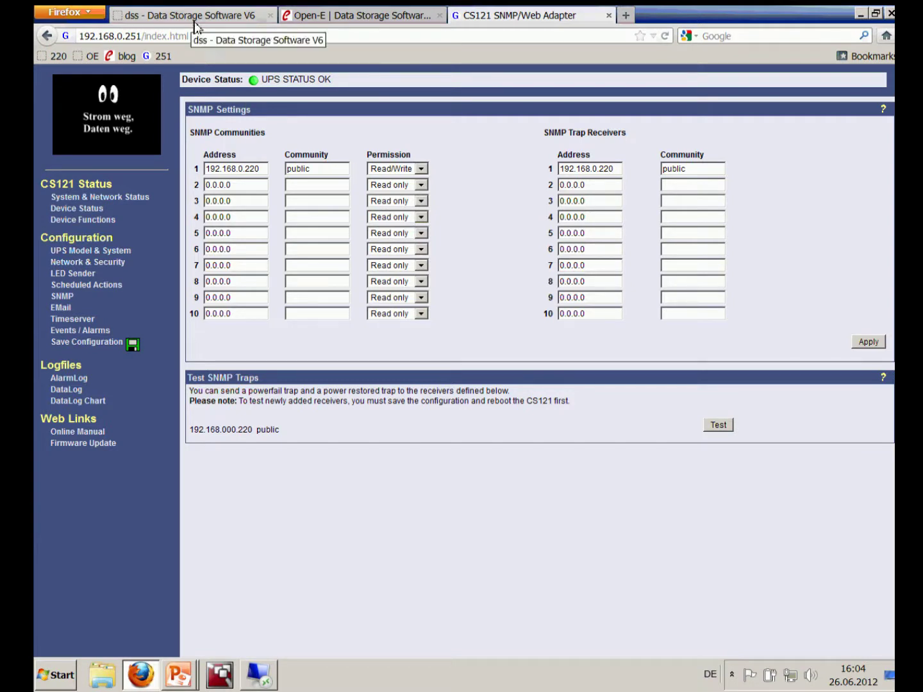
Switch to the Data Storage Software V6 console, showing UPS status OL at 100.0% battery
left_click(194, 22)
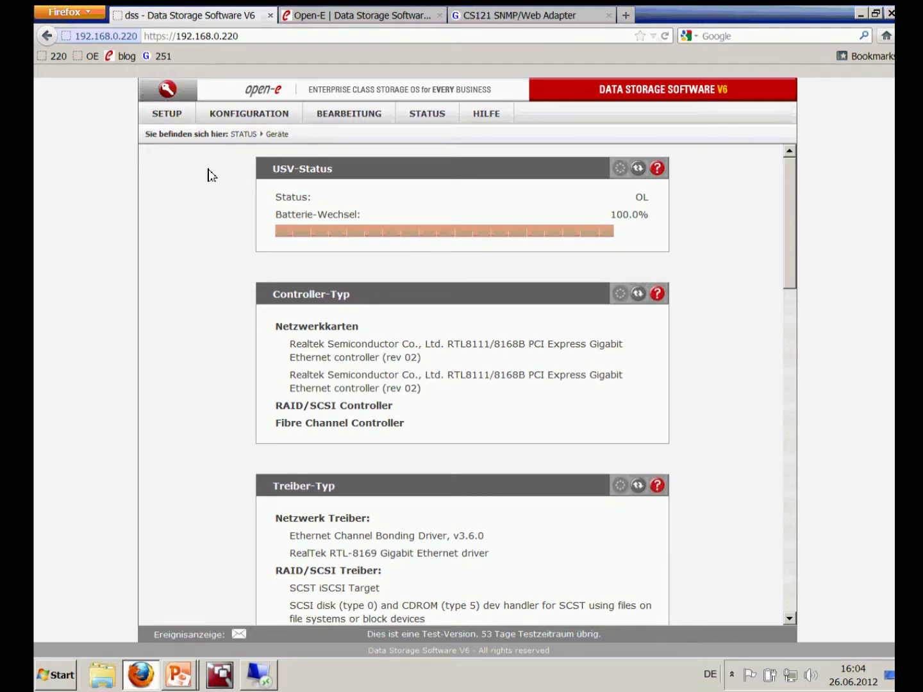
Review the Administrator page's SNMP panel: enabled, version 3, with username, contact and location set
left_click(185, 119)
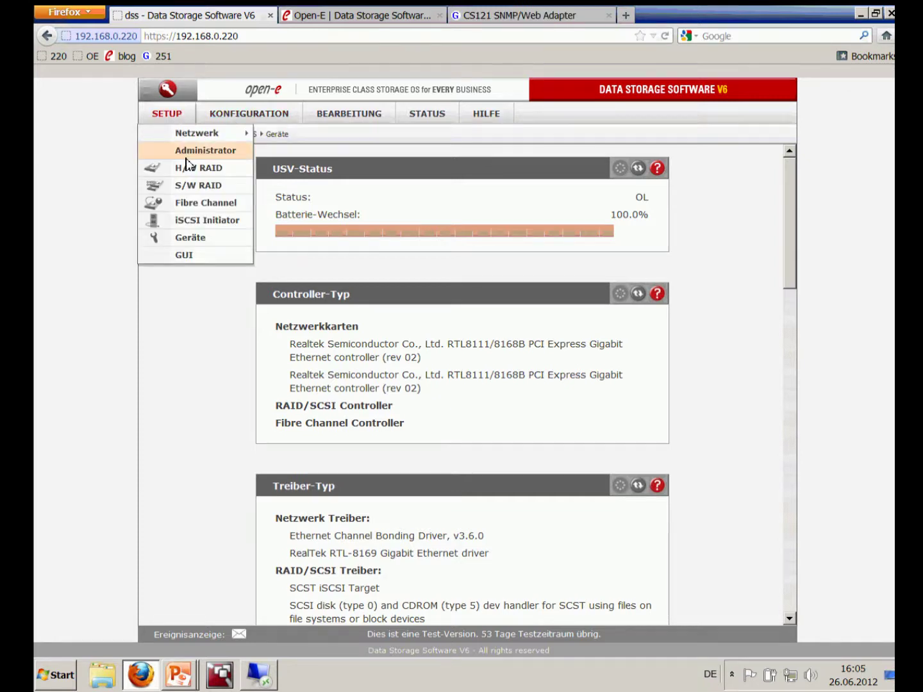
left_click(185, 157)
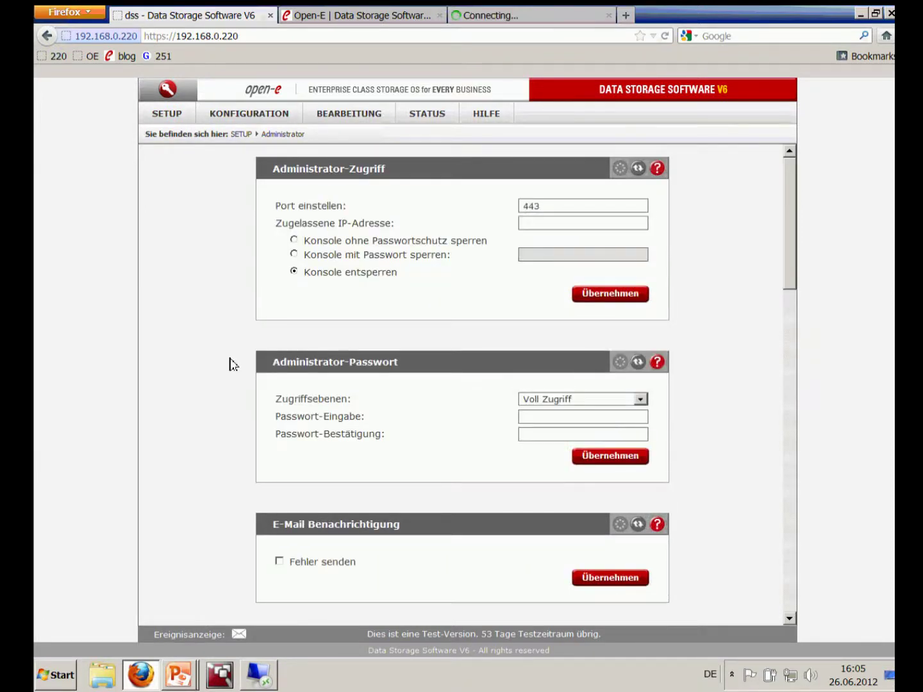
scroll(233, 364, "down", 6)
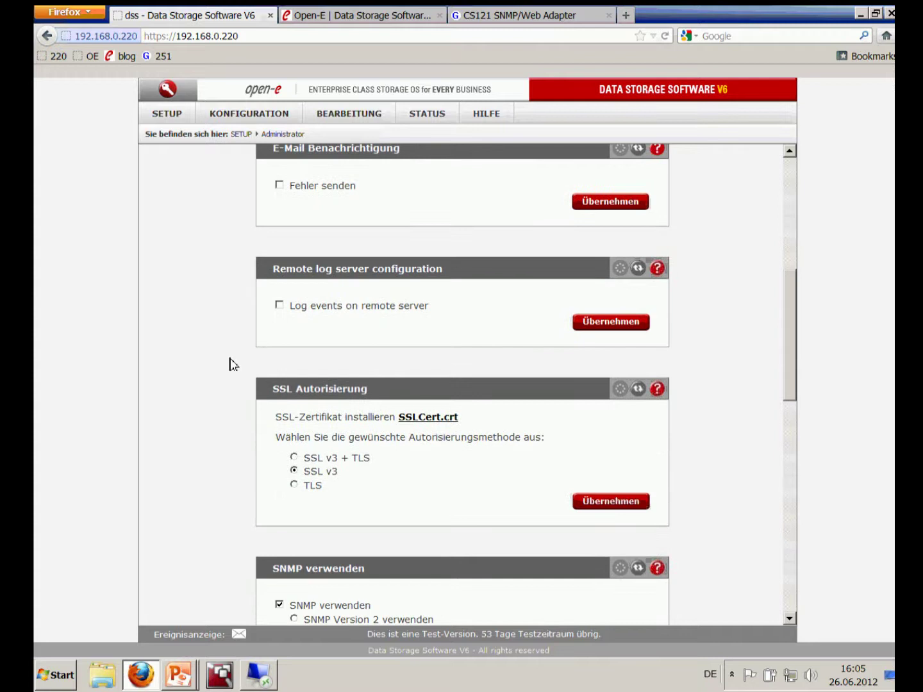
scroll(233, 364, "down", 5)
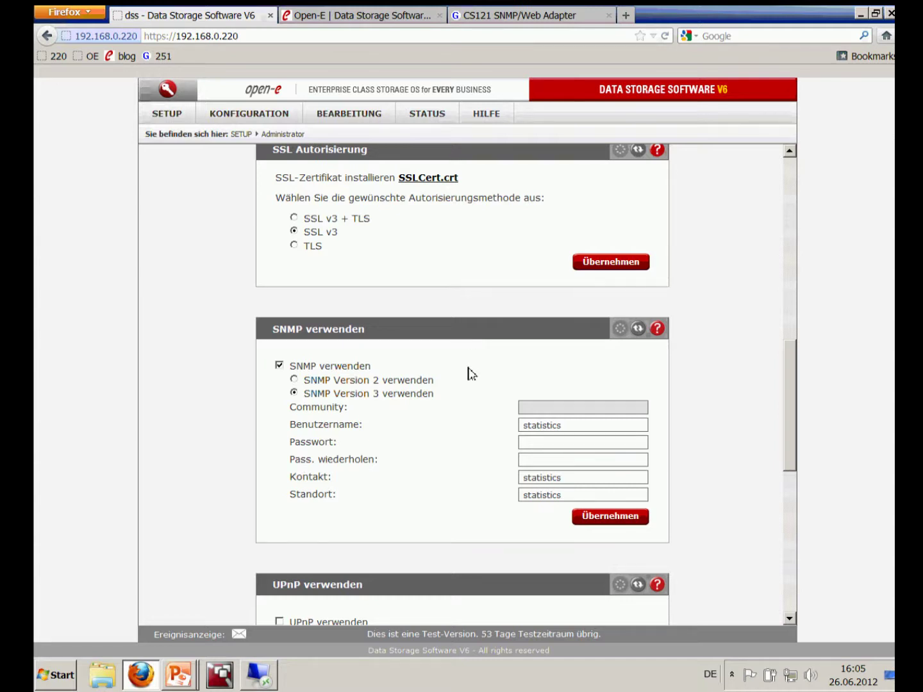
left_click(429, 116)
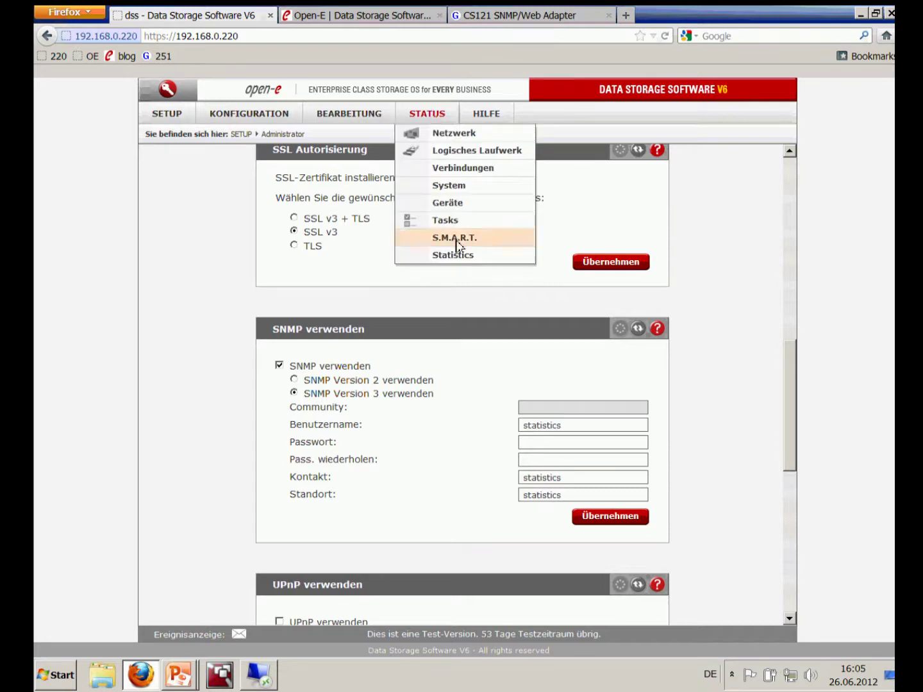
Display the Statistics page's memory graphs for the last hour, day and week
left_click(457, 255)
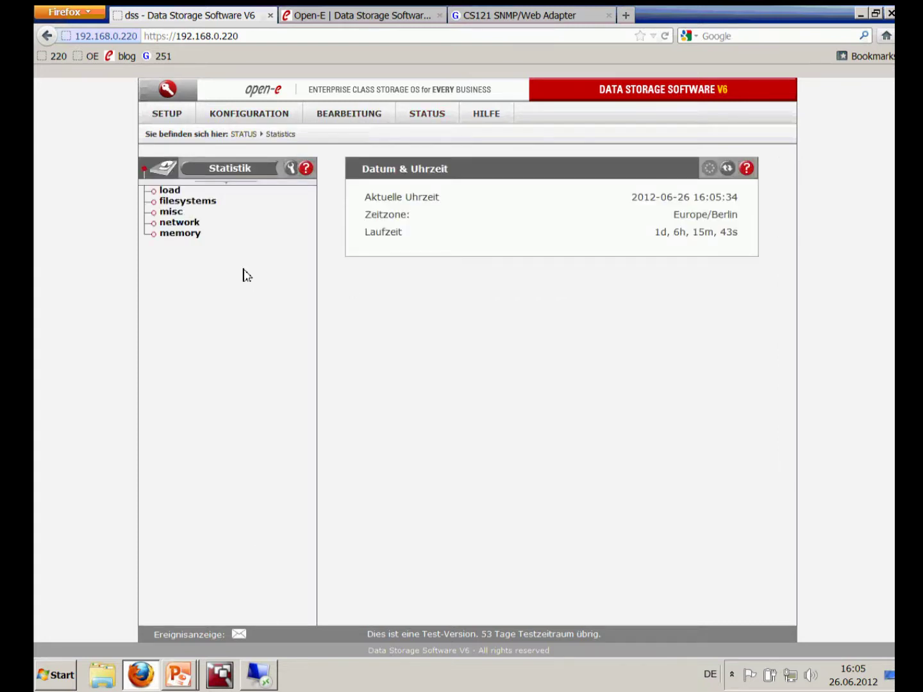
left_click(186, 234)
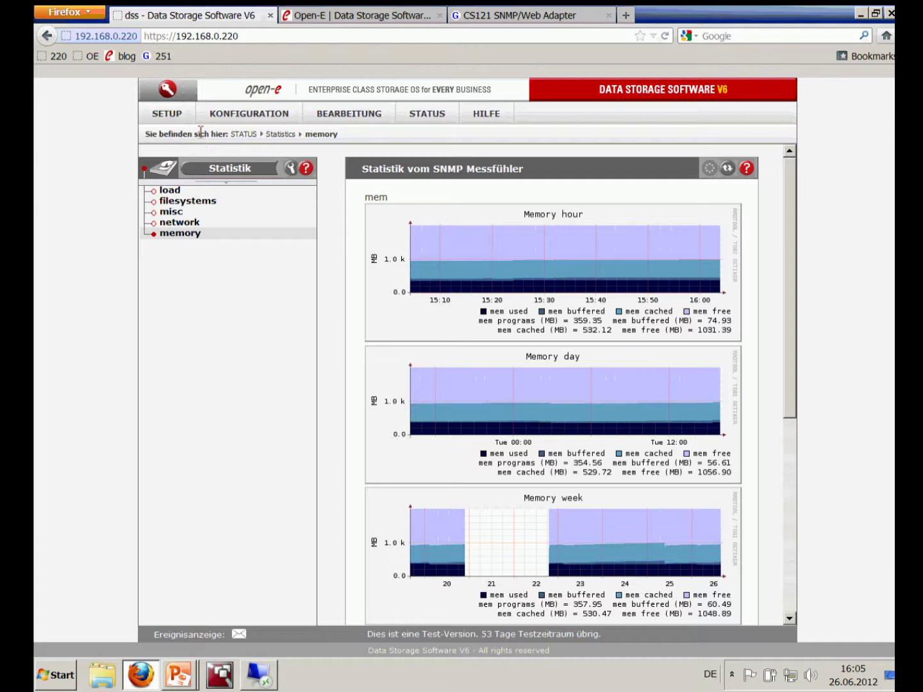
left_click(181, 118)
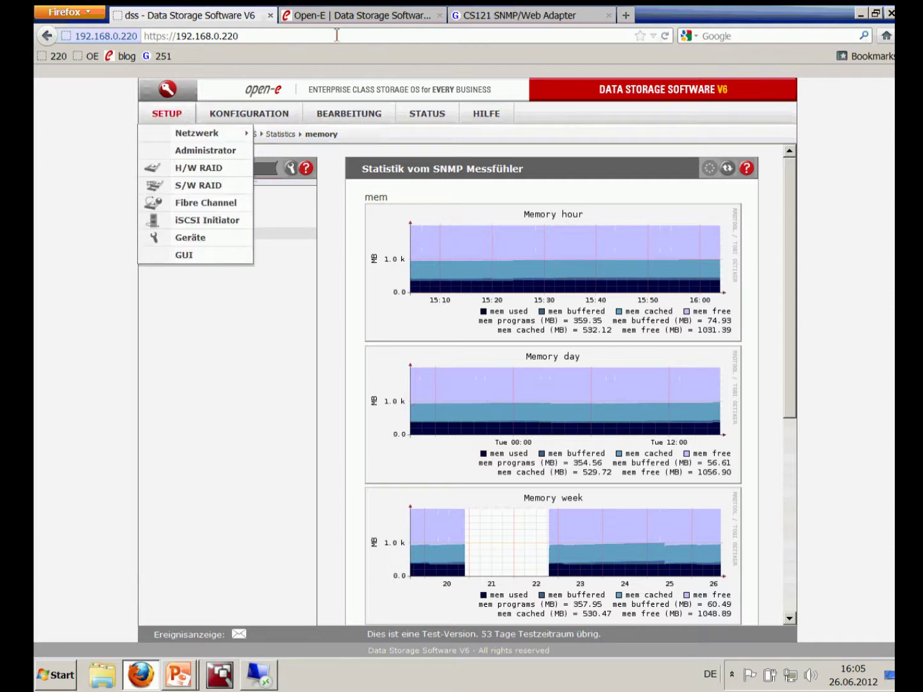
Compare the adapter's SNMP settings with the UPS configuration: UM-Link (SNMP), host 192.168.0.251
left_click(493, 16)
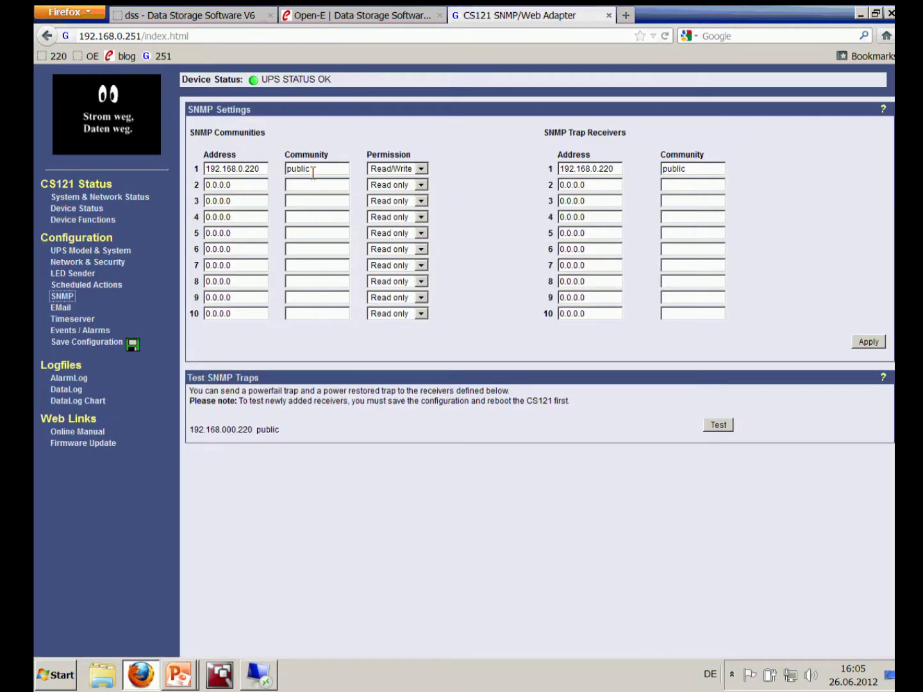
left_click(177, 20)
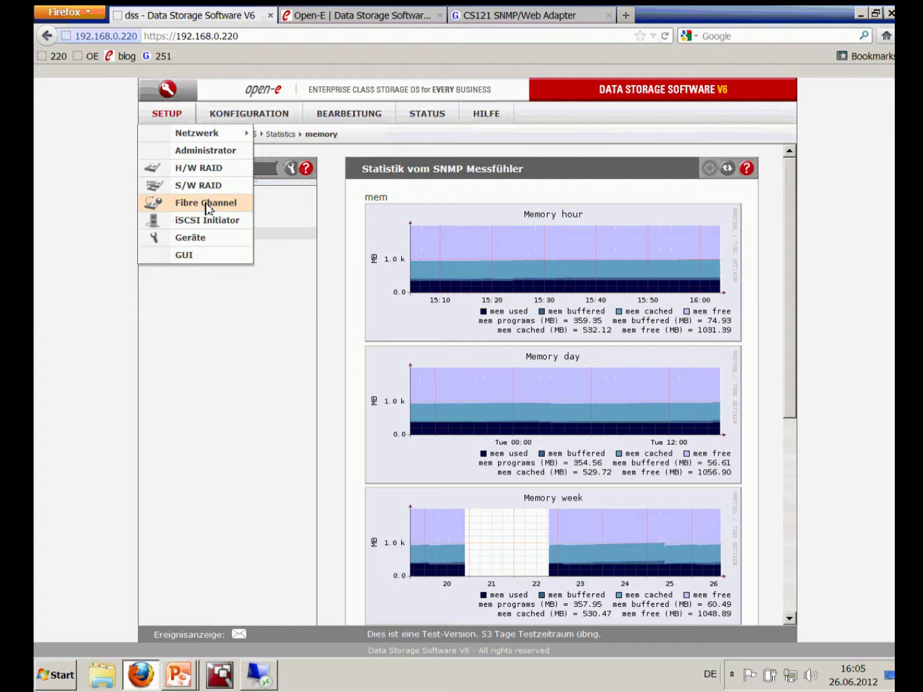
left_click(199, 241)
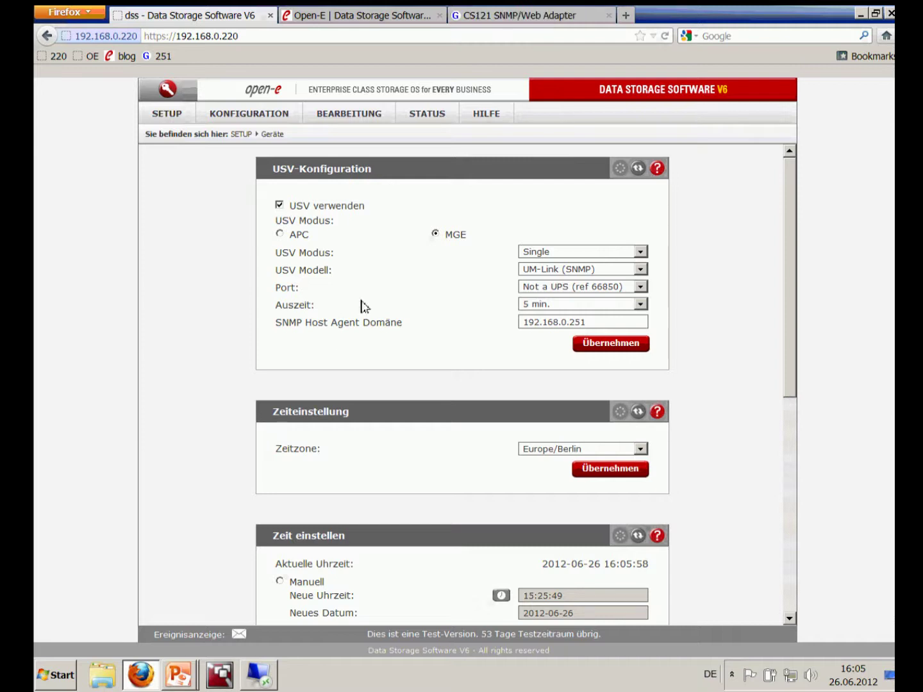
View the device status page, highlighting UPS status OL and 100.0% battery
left_click(435, 118)
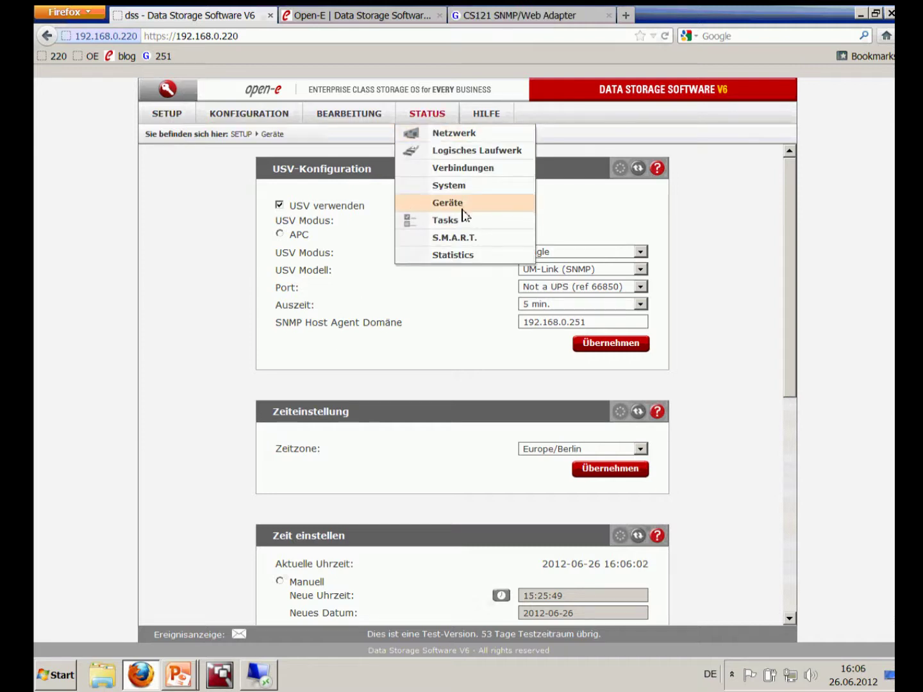
left_click(462, 204)
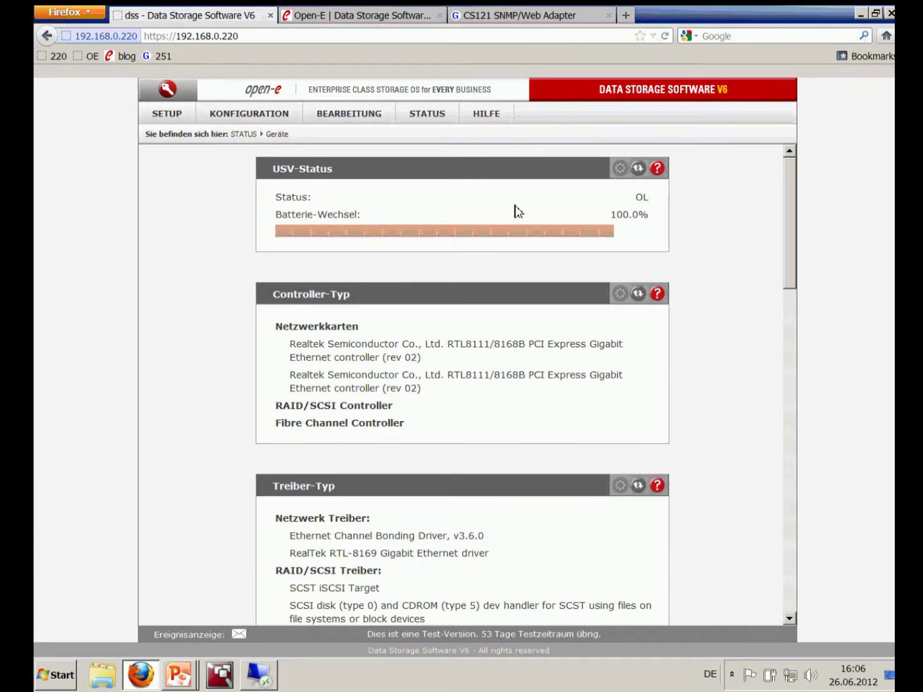
left_click_drag(620, 209, 665, 206)
left_click(635, 199)
Check the CS121 adapter's UPS device status against the storage console
left_click(509, 18)
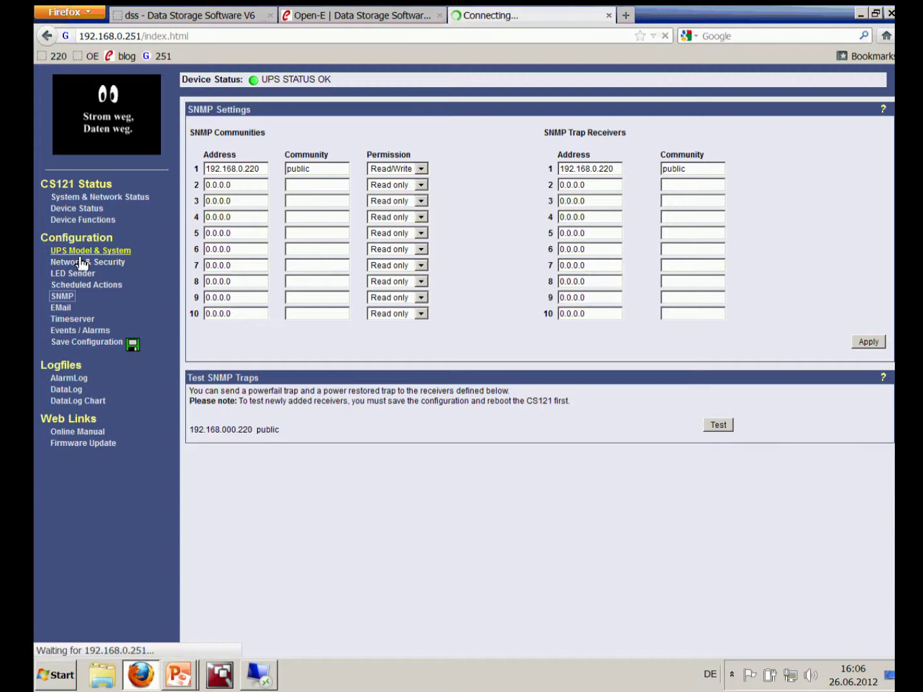
left_click(87, 210)
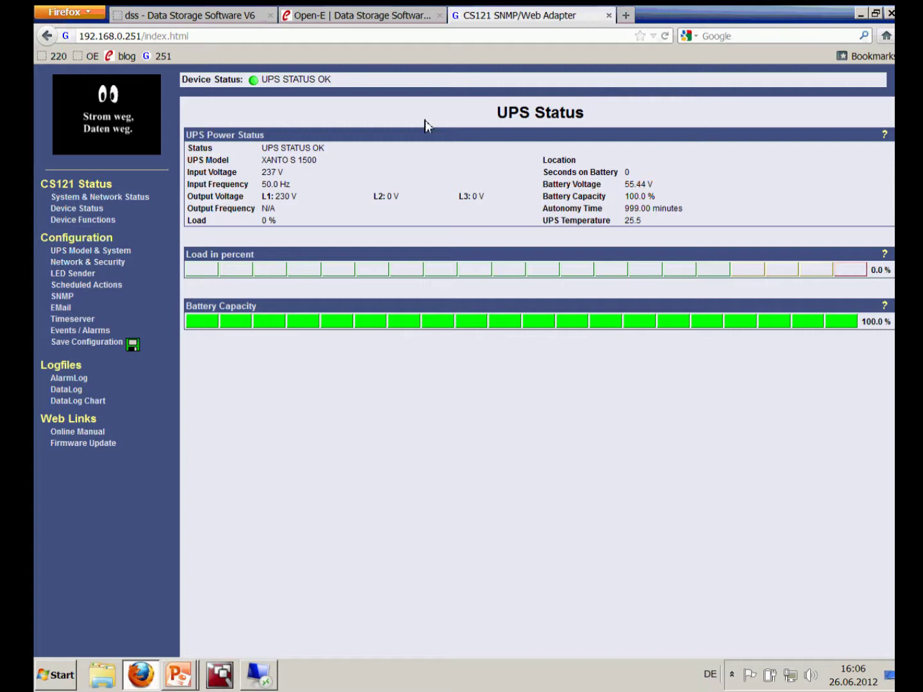
left_click(224, 16)
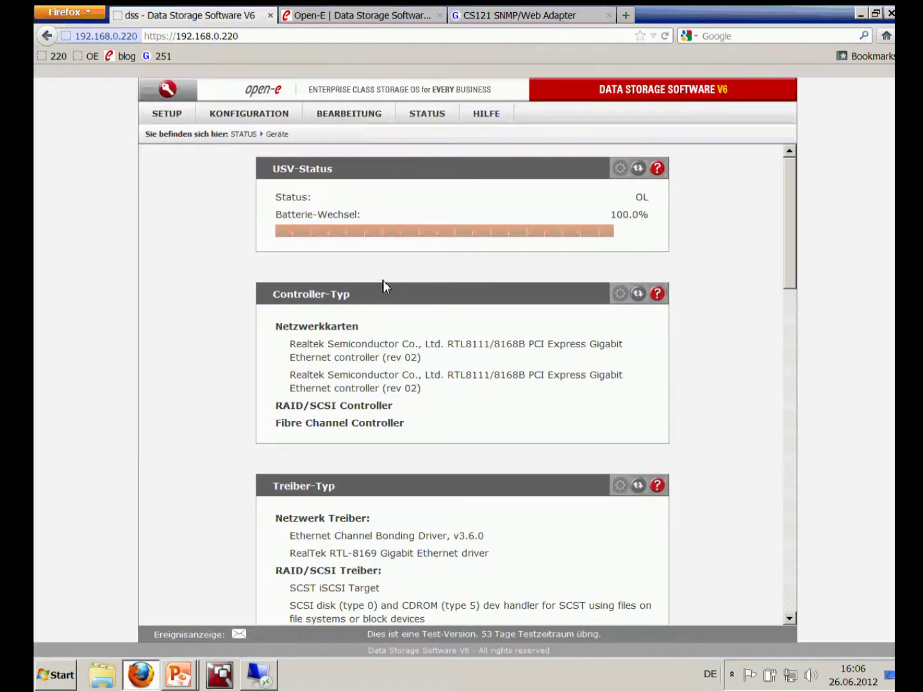
left_click(567, 15)
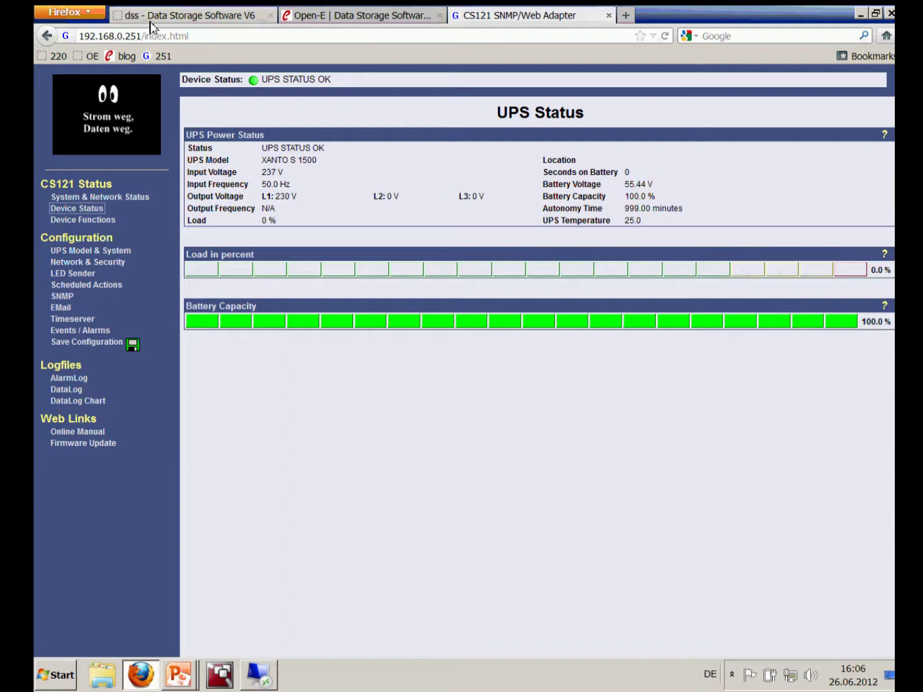
left_click(170, 16)
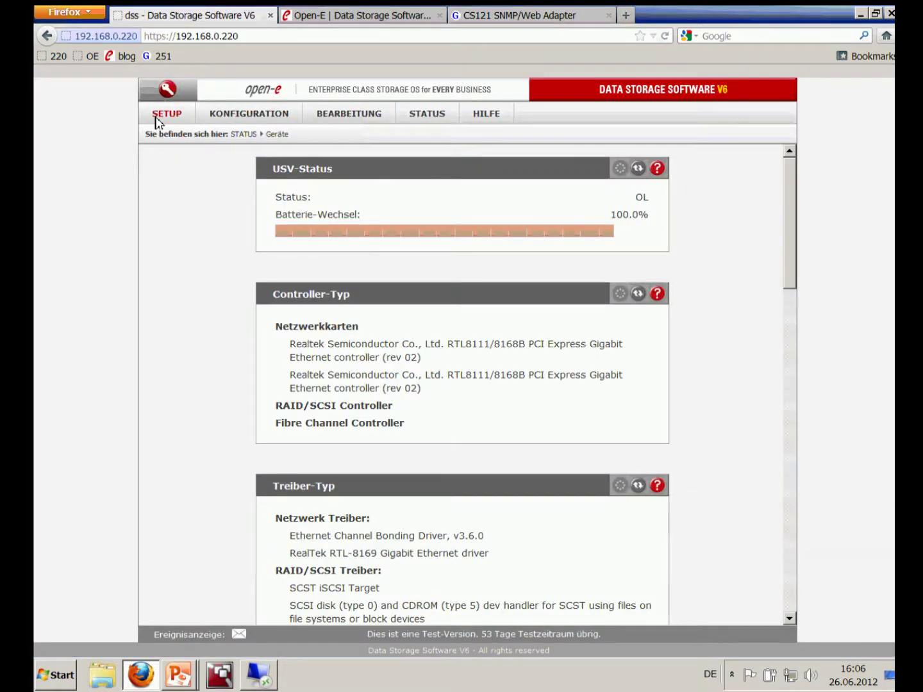
Review the UPS device settings, tasks and hardware status pages showing UPS OL at 100.0%
mouse_move(157, 121)
left_click(187, 237)
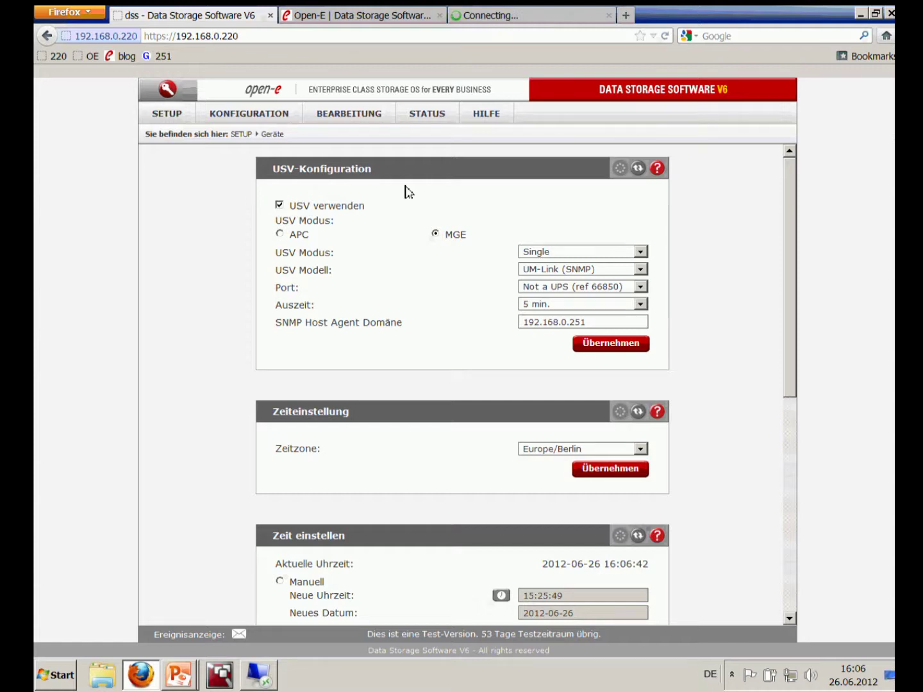
left_click(423, 118)
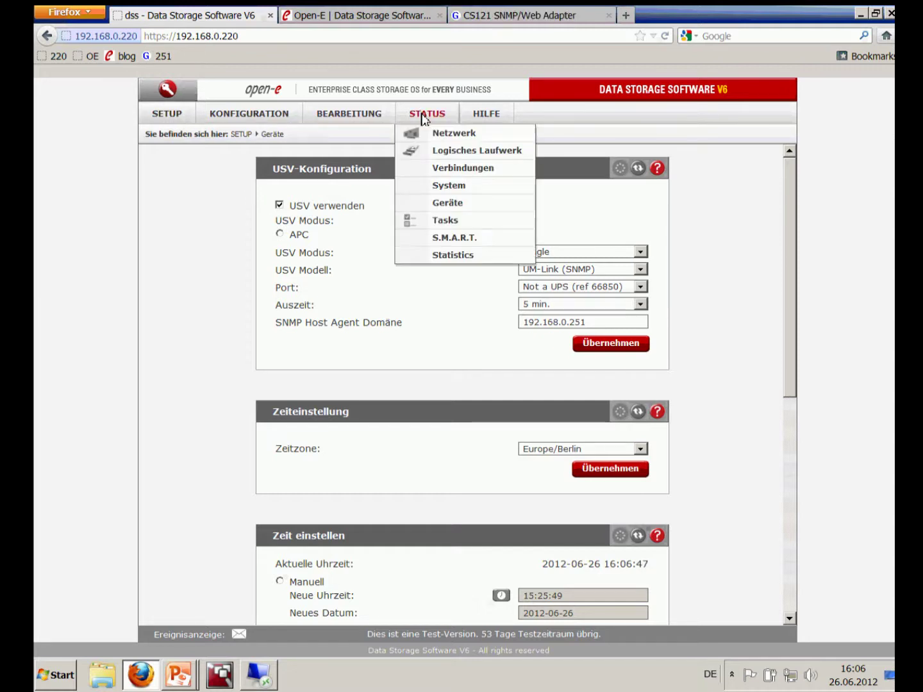
left_click(421, 223)
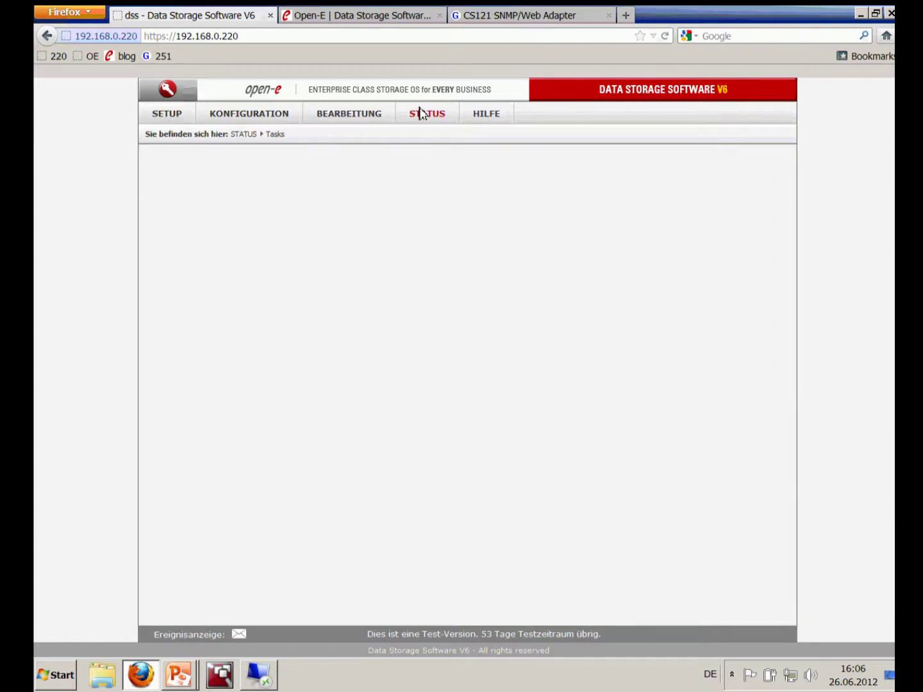
left_click(435, 114)
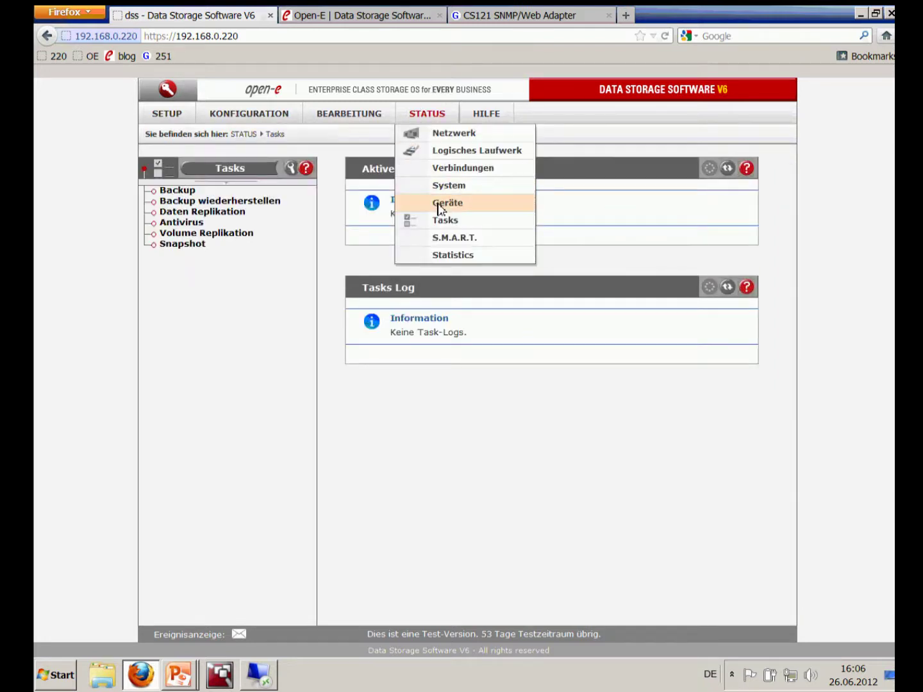
left_click(439, 204)
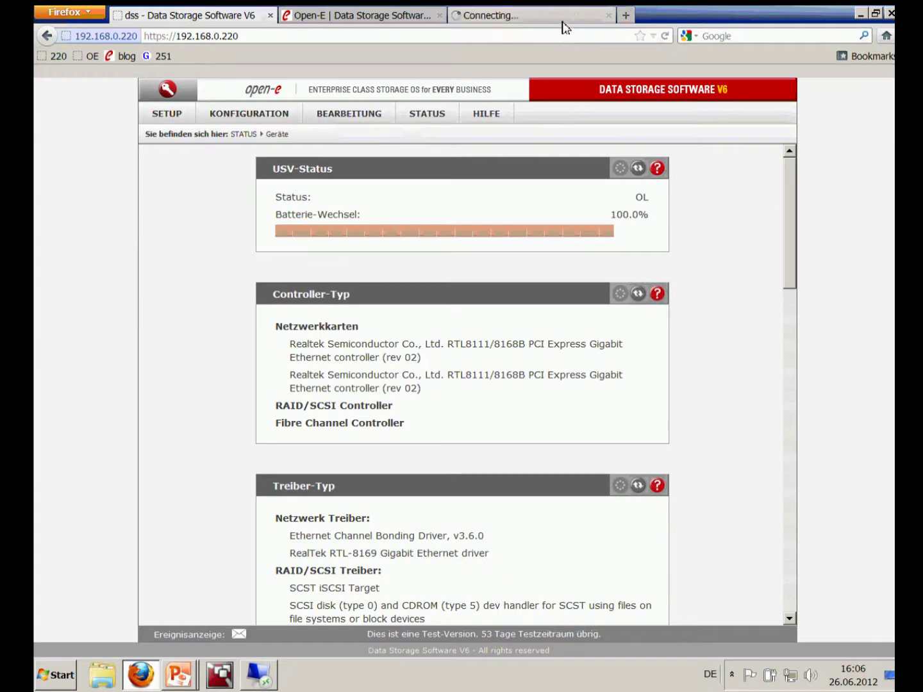
left_click(563, 22)
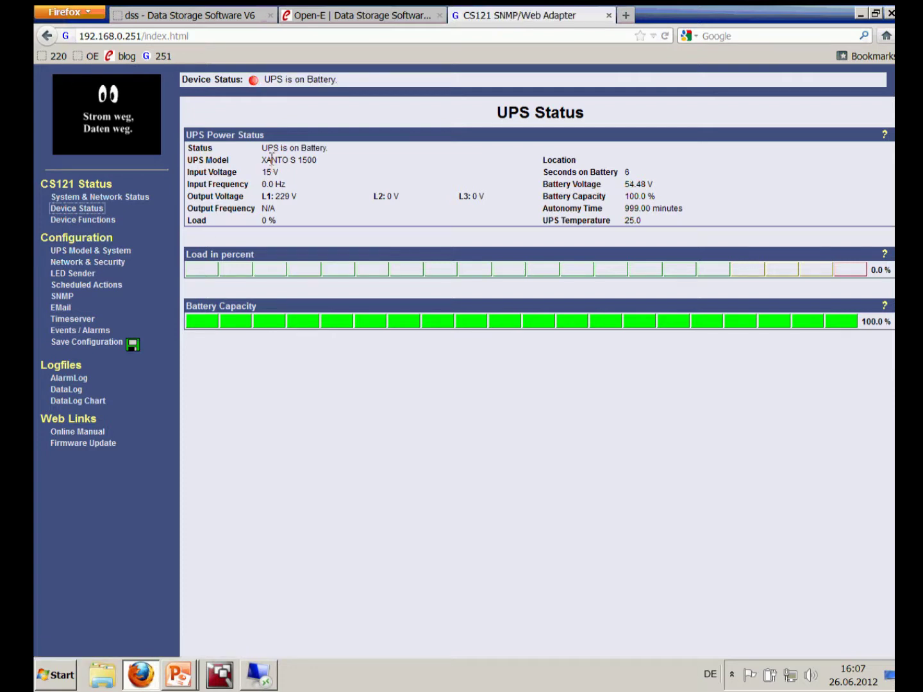
Refresh the adapter's UPS status on battery, then confirm the storage server now reports OB
left_click(259, 94)
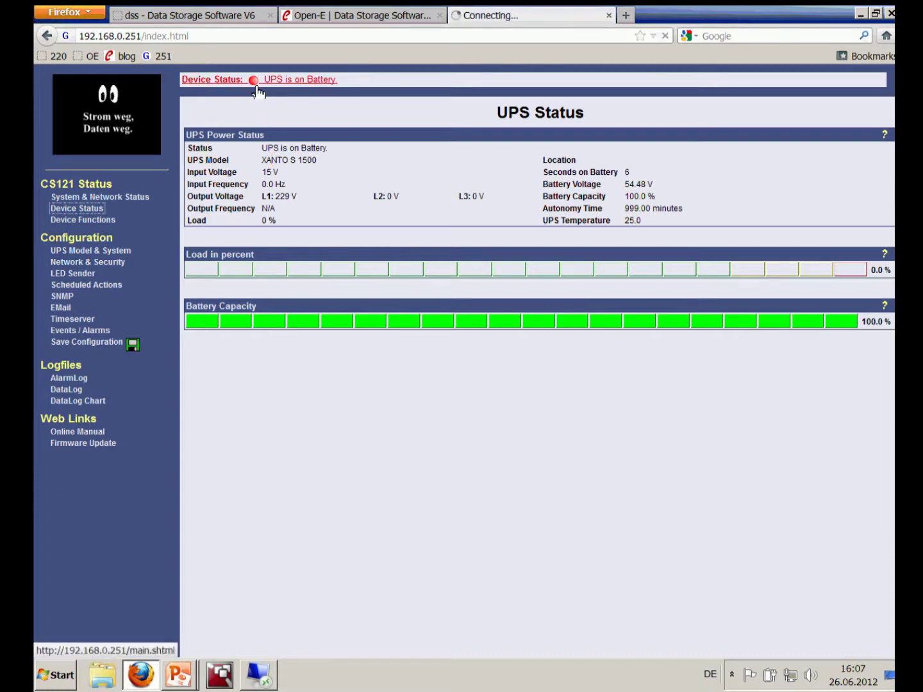
left_click(170, 15)
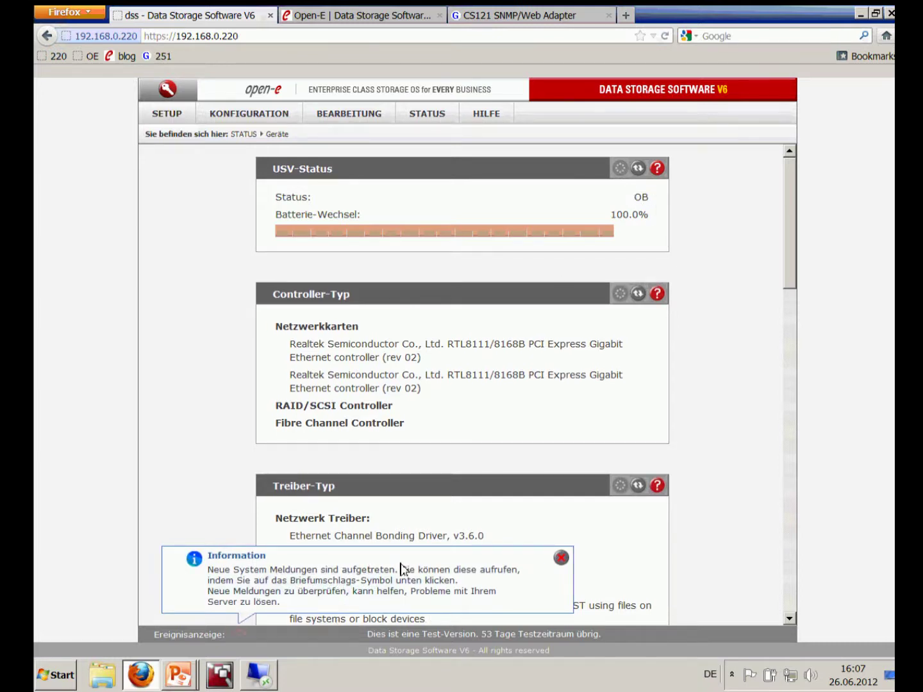
Read the logged 'UPS ups@localhost on battery' event, then return to the device status page
left_click(566, 559)
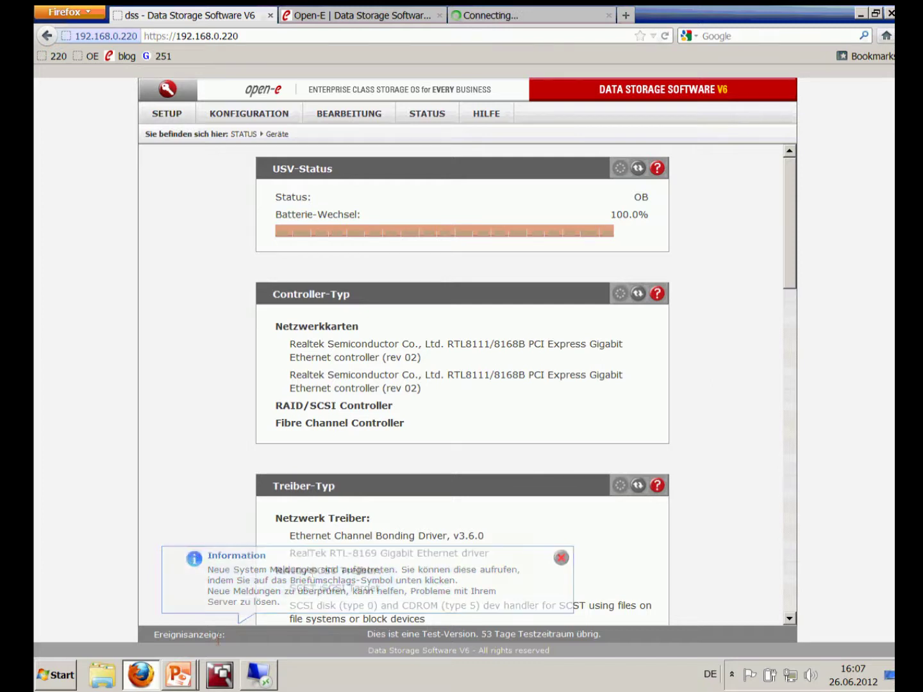
left_click(243, 637)
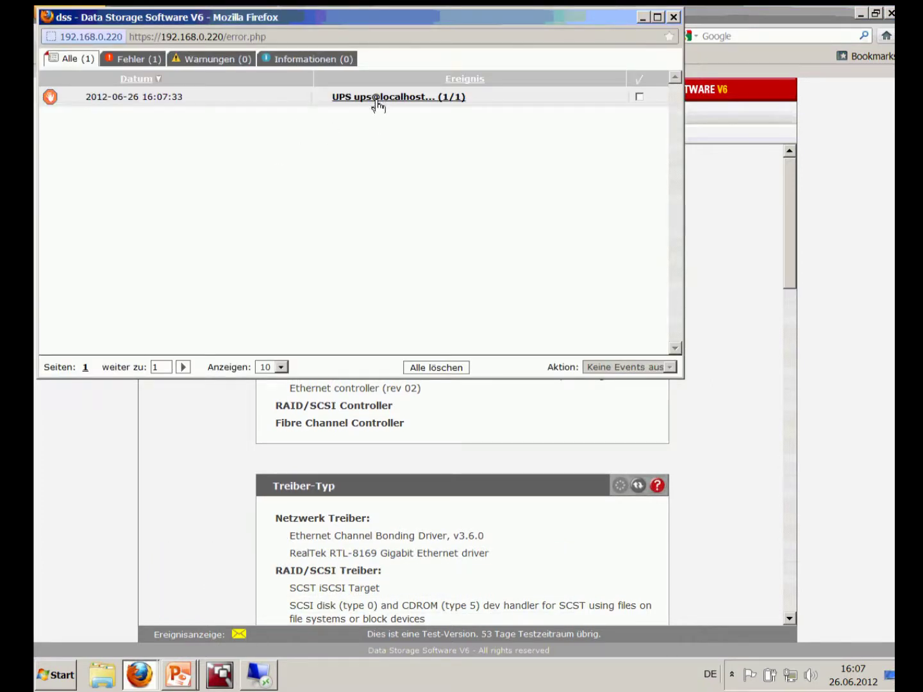
left_click(377, 101)
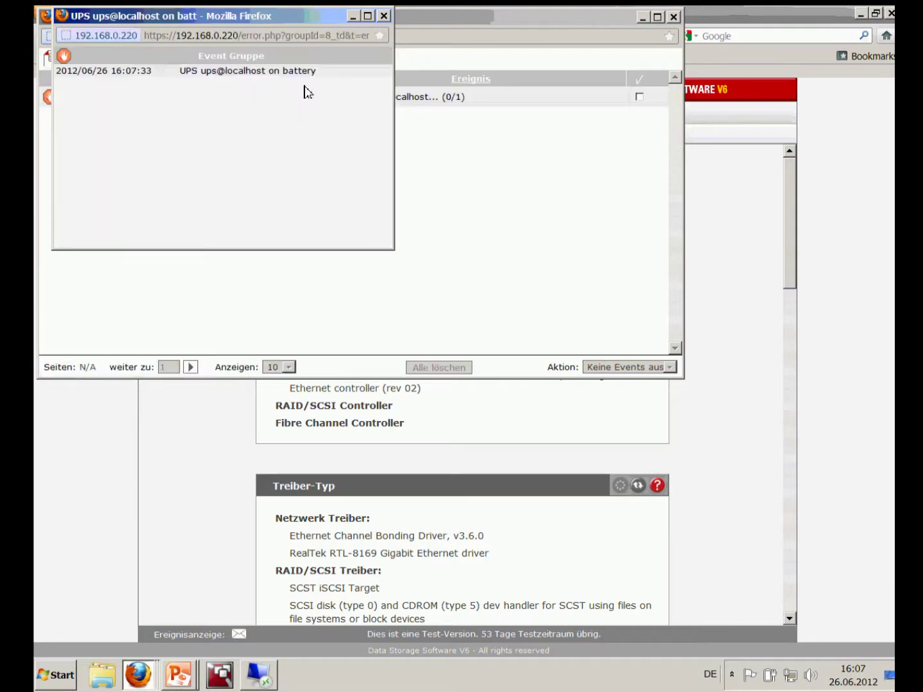
left_click(153, 455)
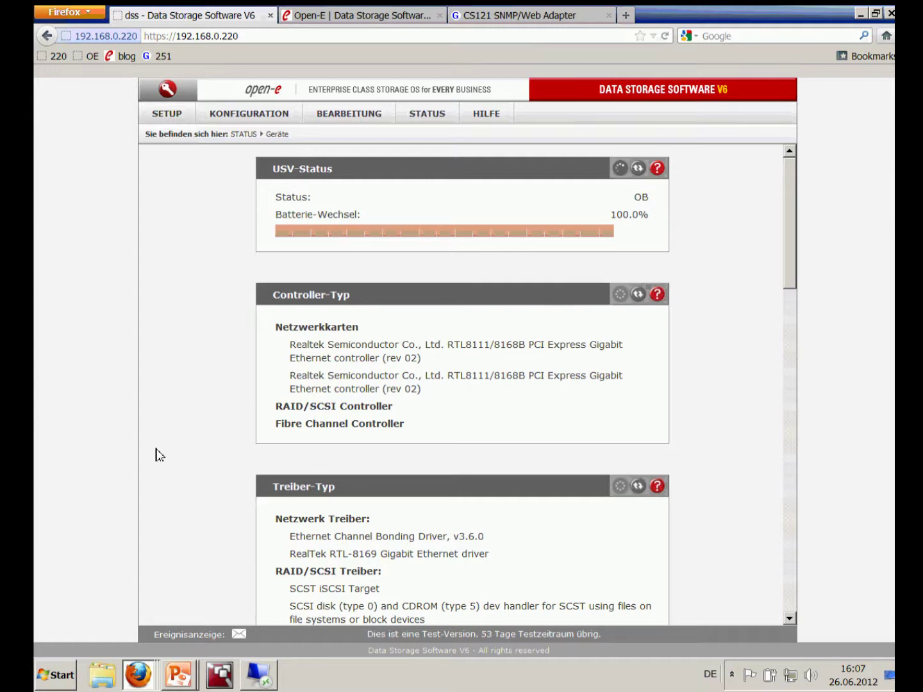
Confirm the adapter shows UPS STATUS OK and the storage server reports OL at 100.0%
left_click(511, 18)
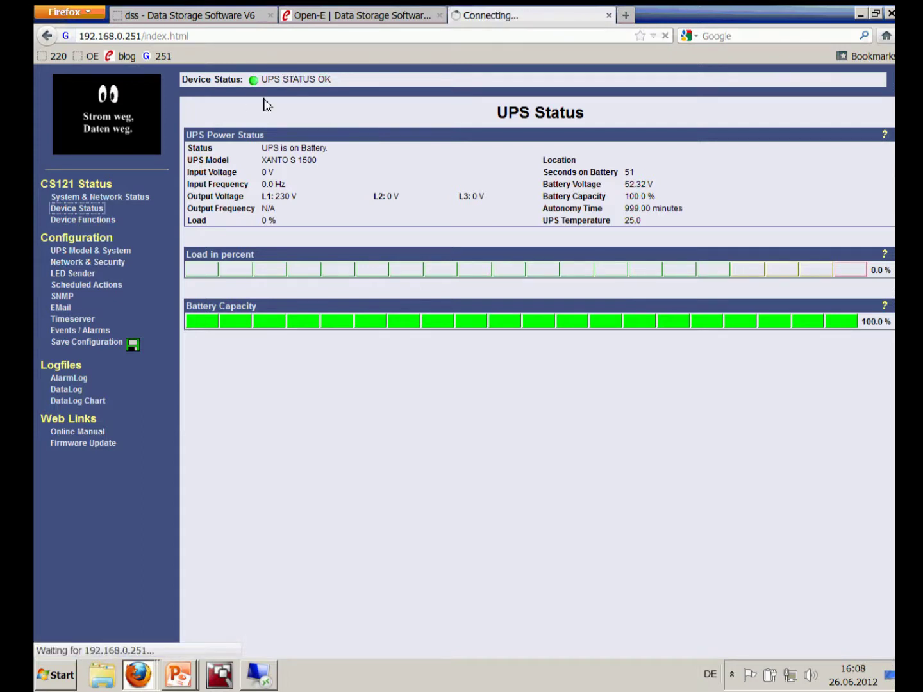
left_click(198, 18)
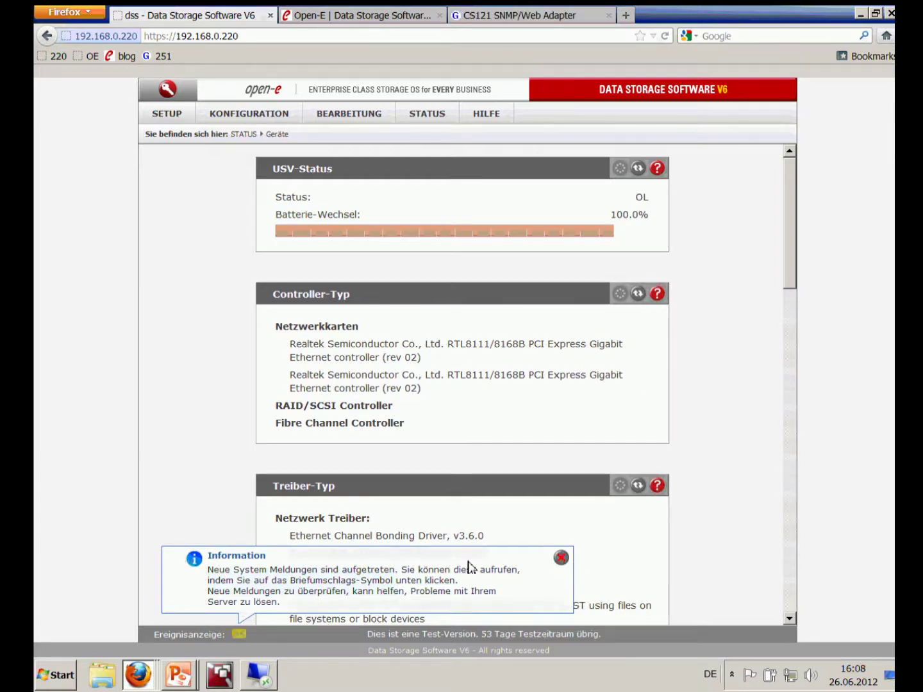
Read the 'UPS ups@localhost on line power' event, then close the event detail and list windows
left_click(239, 634)
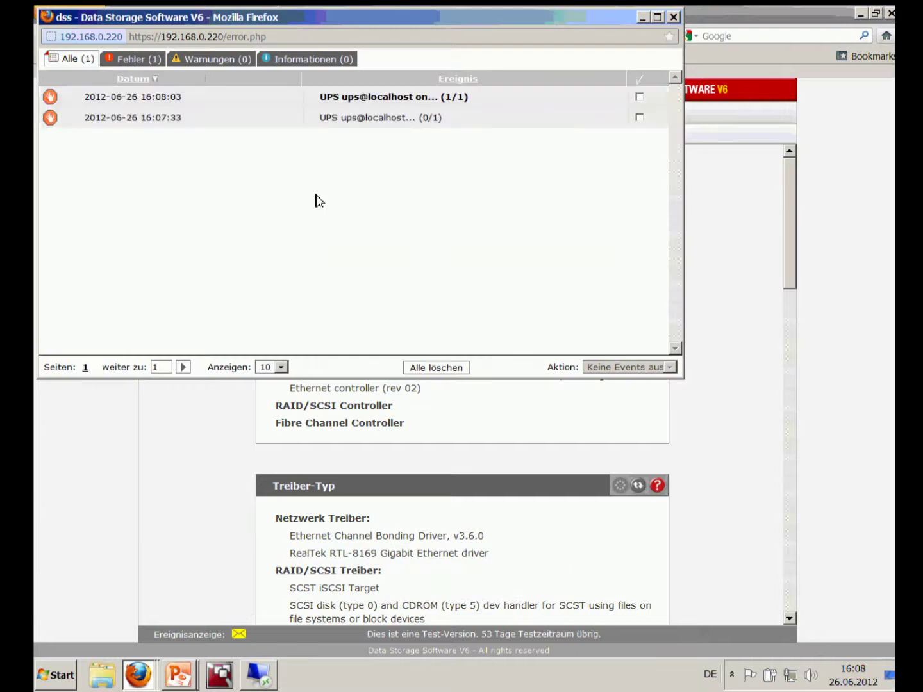
left_click(368, 99)
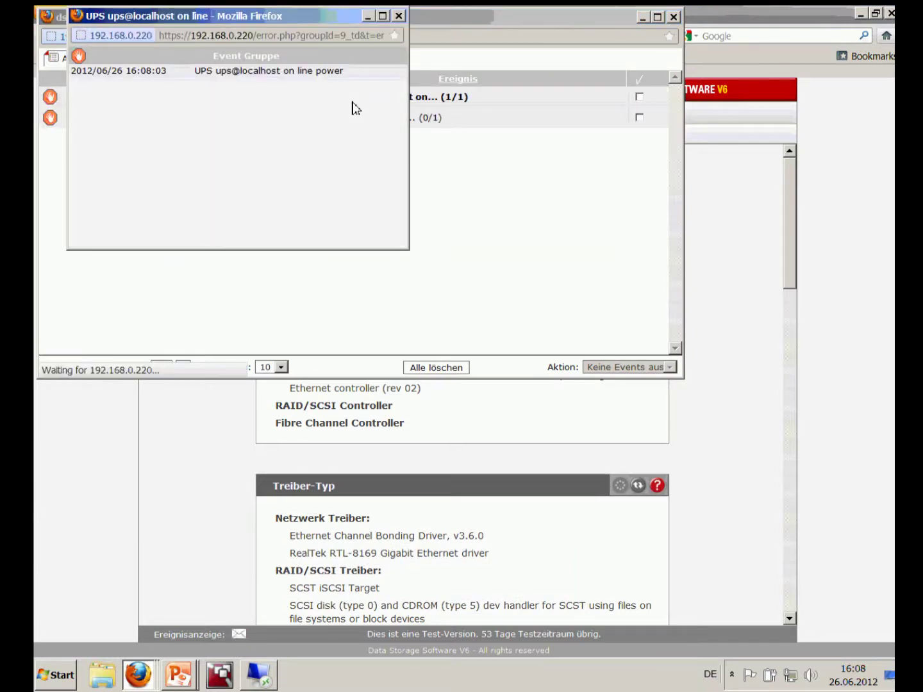
left_click(401, 17)
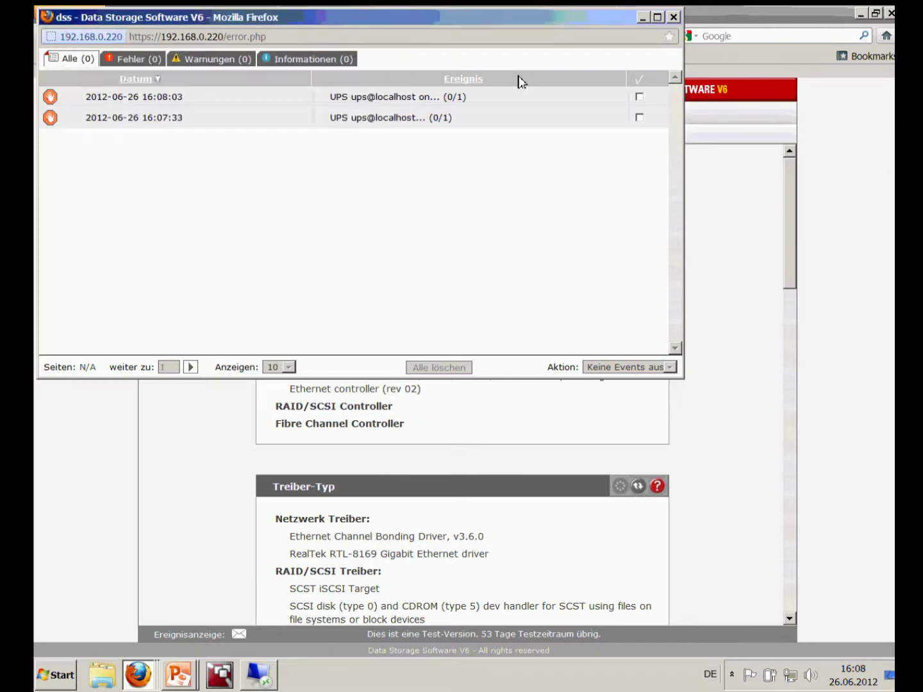
left_click(675, 19)
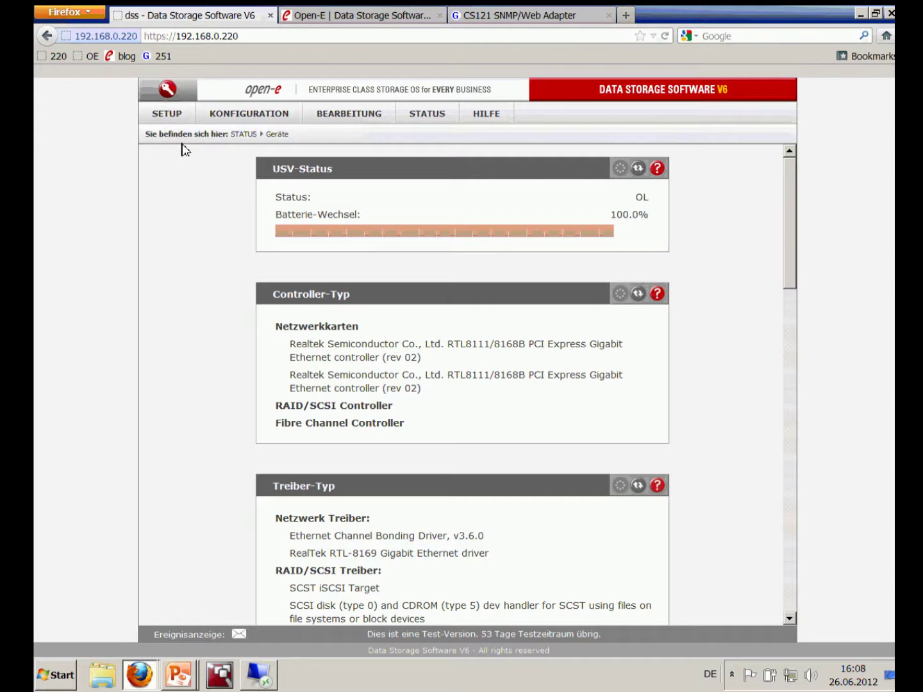
Uncheck USV verwenden on the SETUP > Geräte page and apply to disable UPS use
left_click(168, 114)
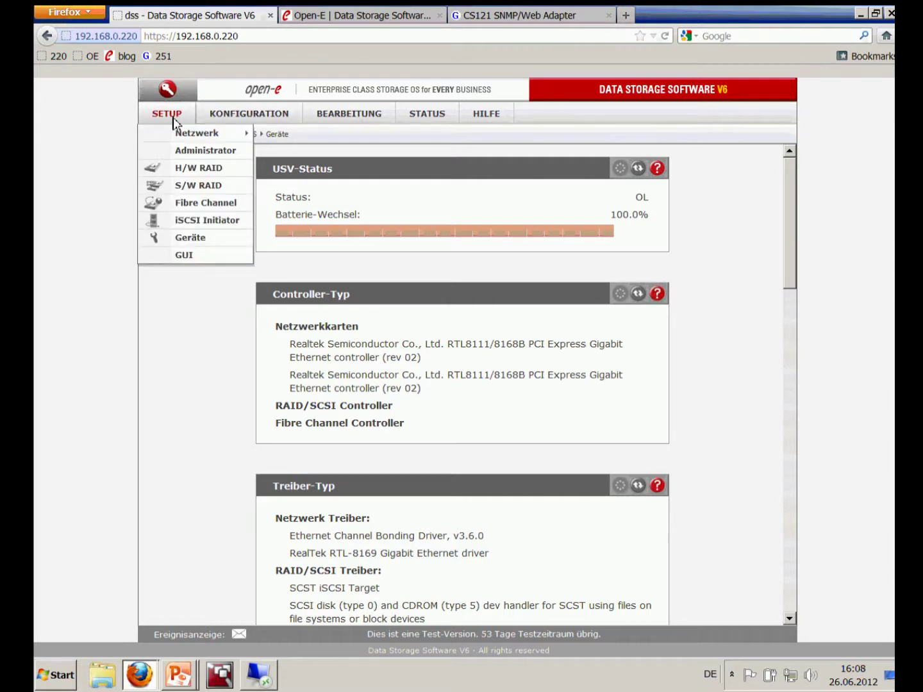
left_click(182, 238)
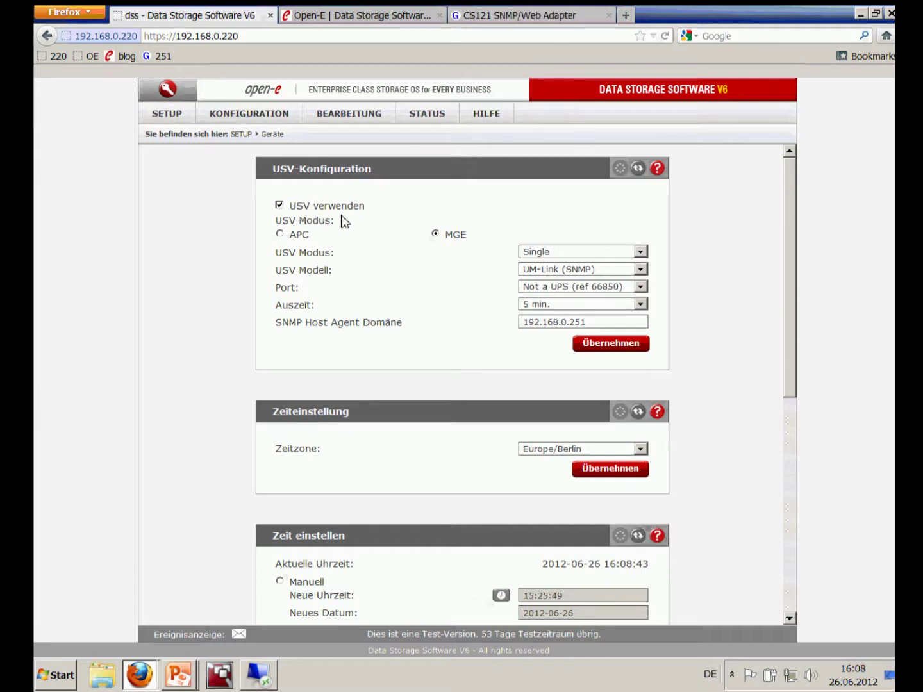
left_click(280, 206)
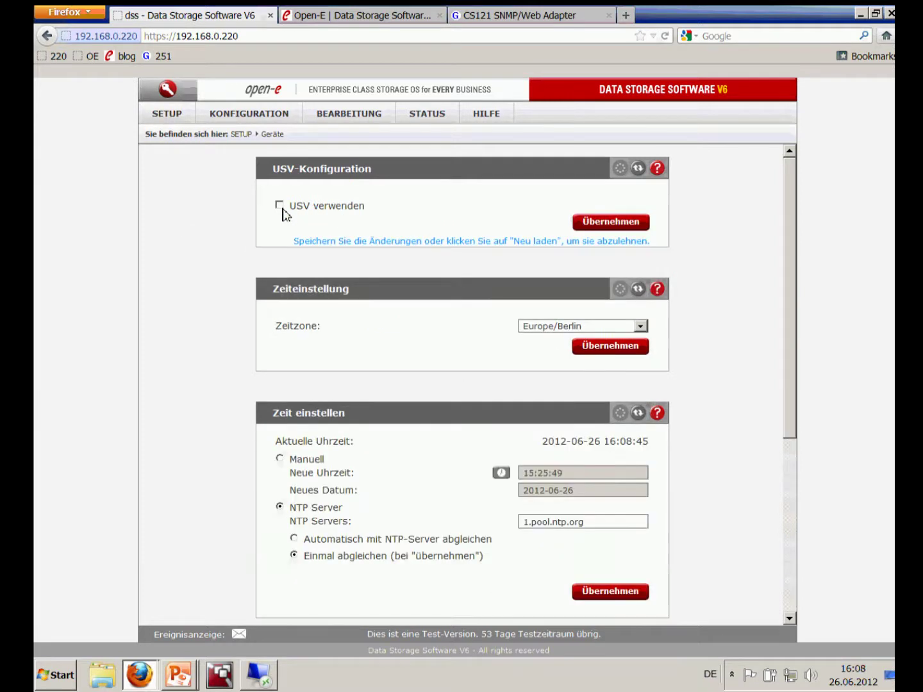
left_click(592, 226)
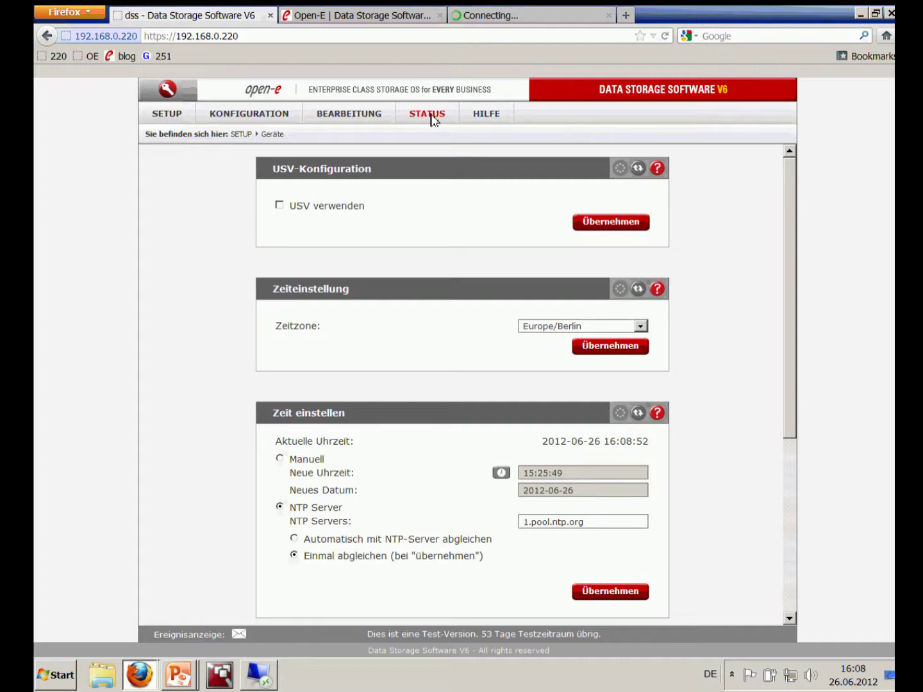
Confirm on the STATUS > Geräte page that the UPS status now reads unavailable
mouse_move(430, 120)
left_click(430, 206)
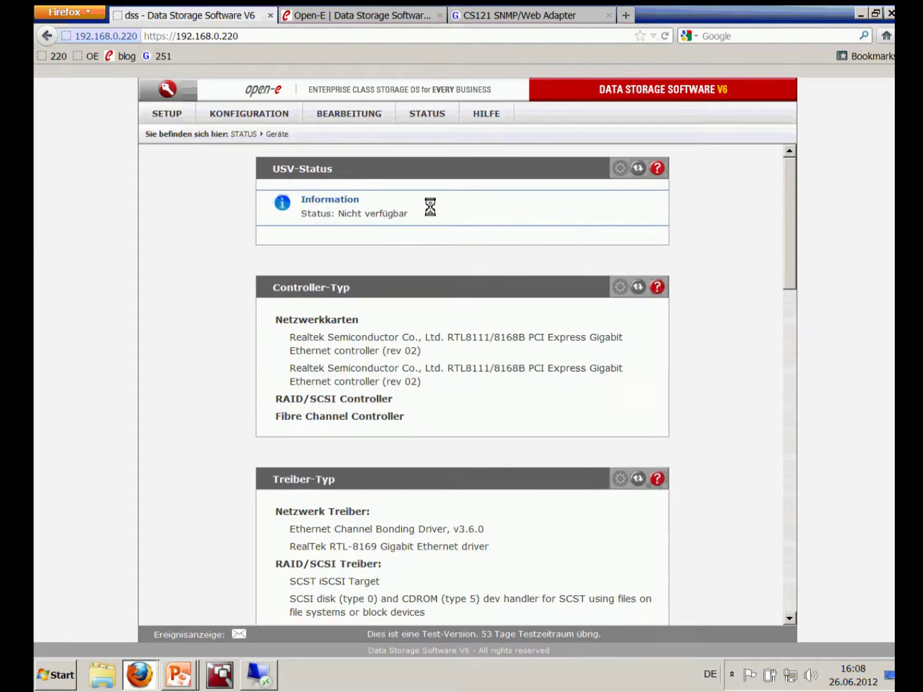
double_click(342, 222)
left_click(397, 228)
Return to SETUP > Geräte and check USV verwenden again
mouse_move(176, 123)
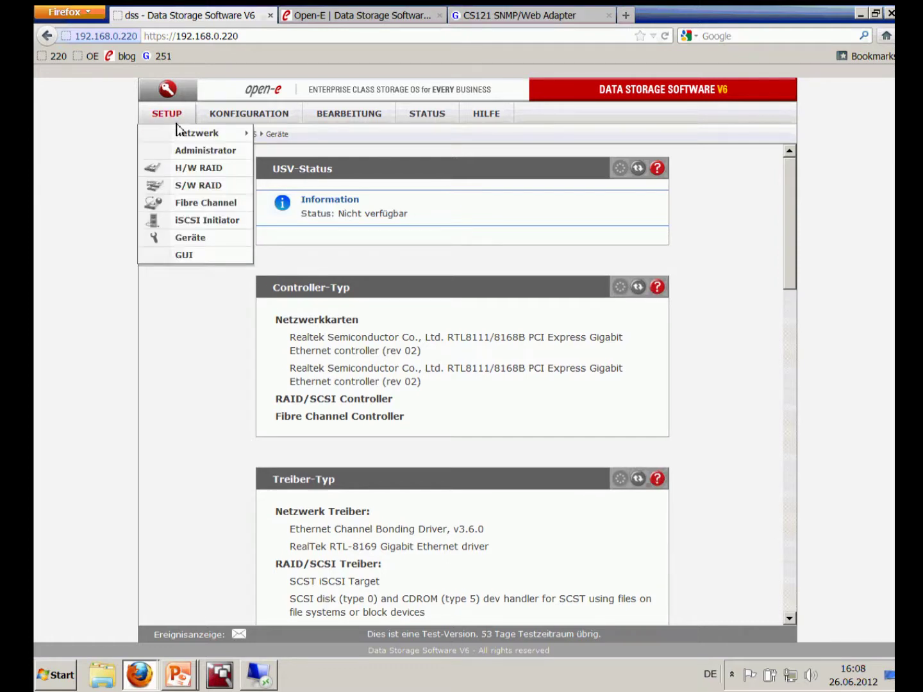
left_click(182, 237)
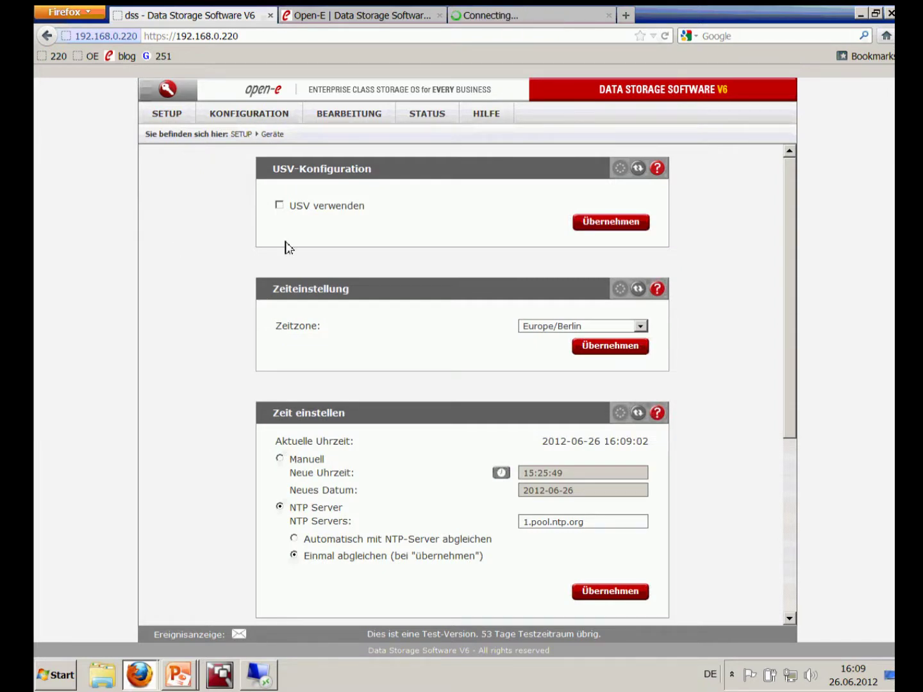
left_click(283, 207)
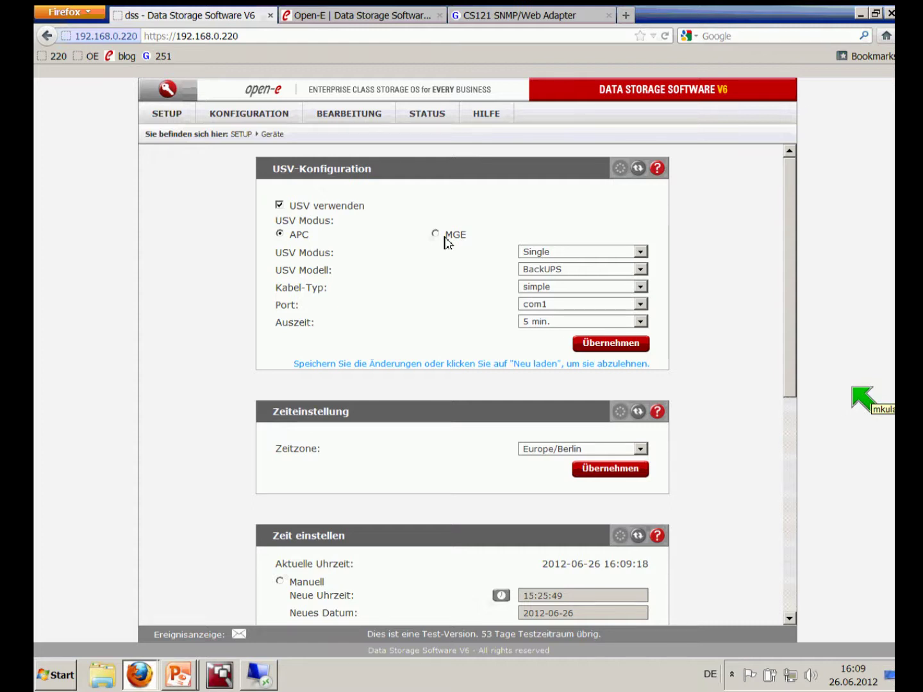
Set the UPS type to MGE in Single mode with the UM-Link (SNMP) model
left_click(437, 235)
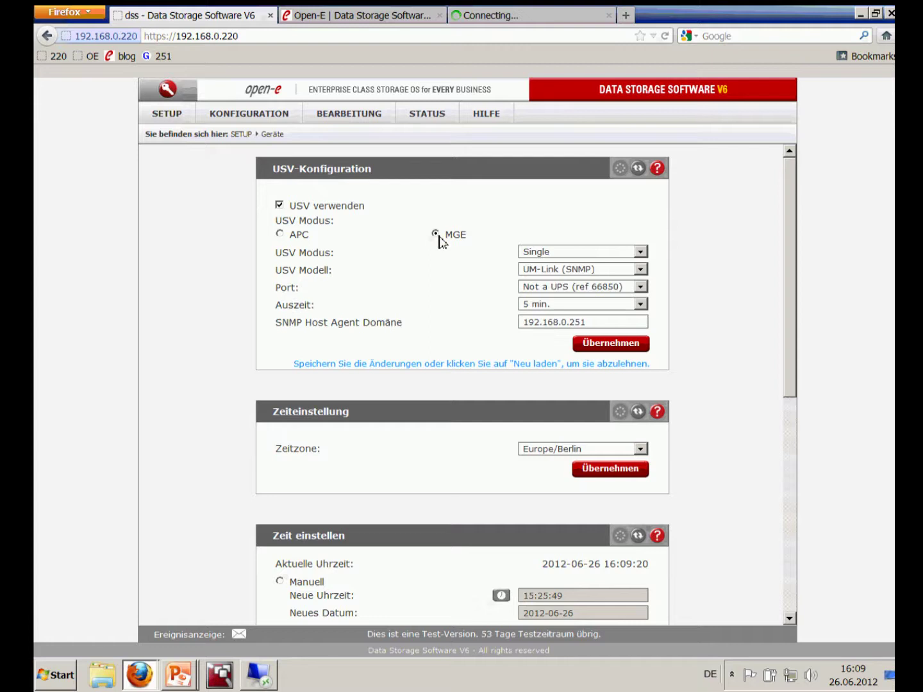
left_click(646, 252)
left_click(649, 254)
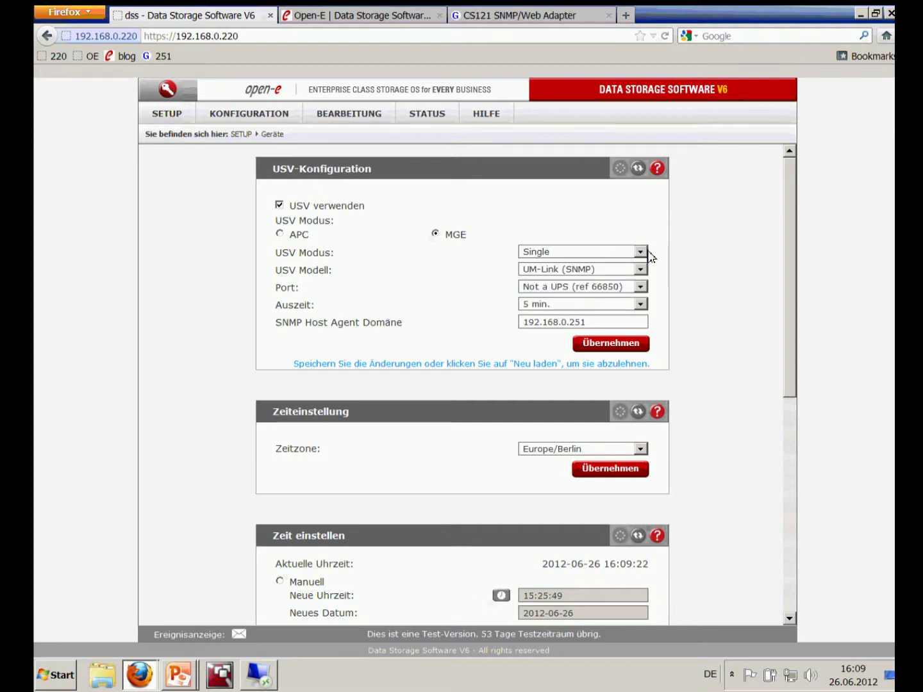
left_click(642, 257)
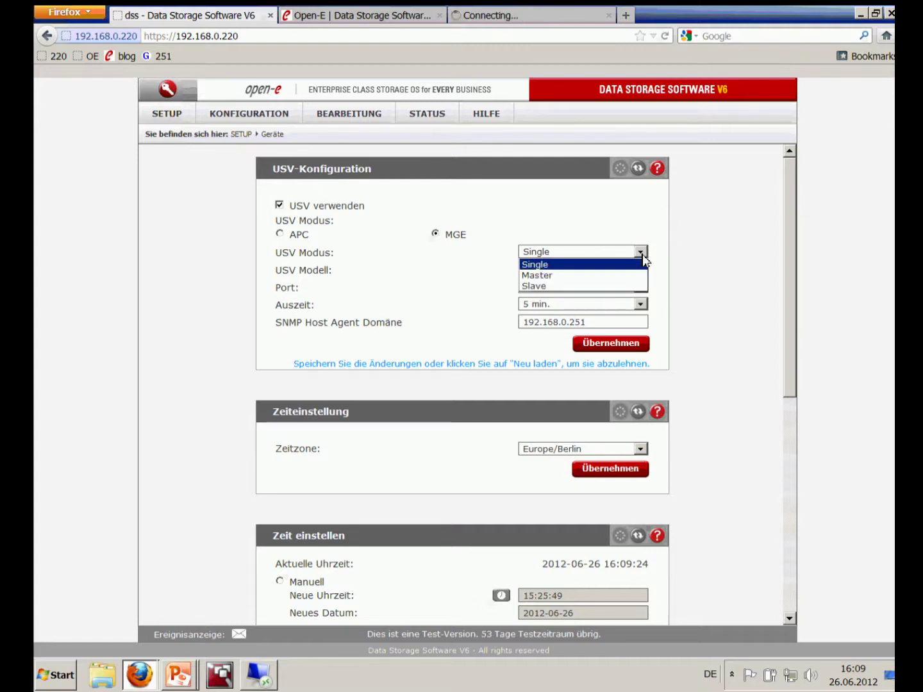
left_click(643, 259)
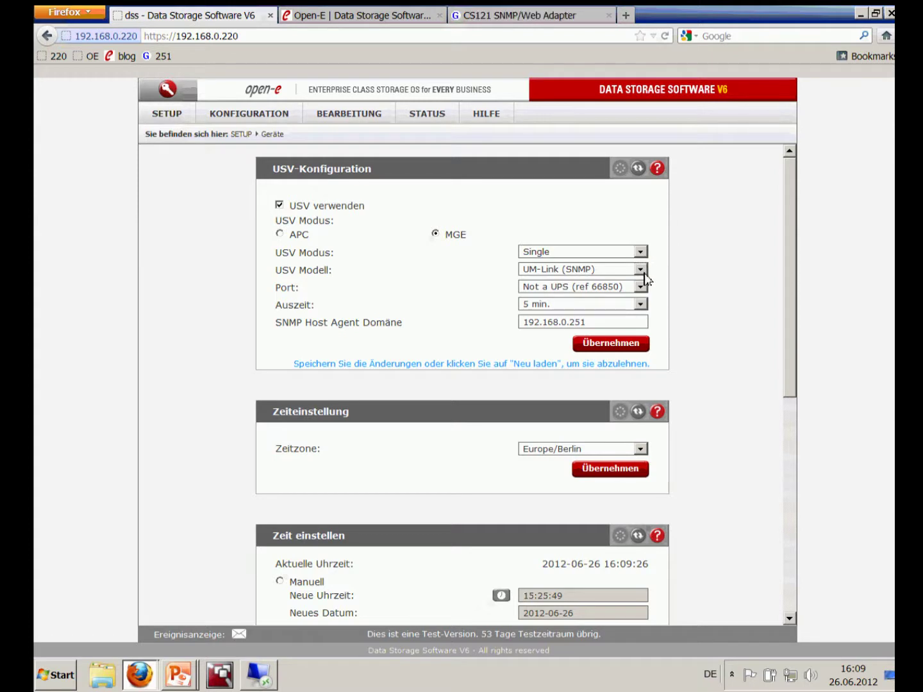
left_click(646, 274)
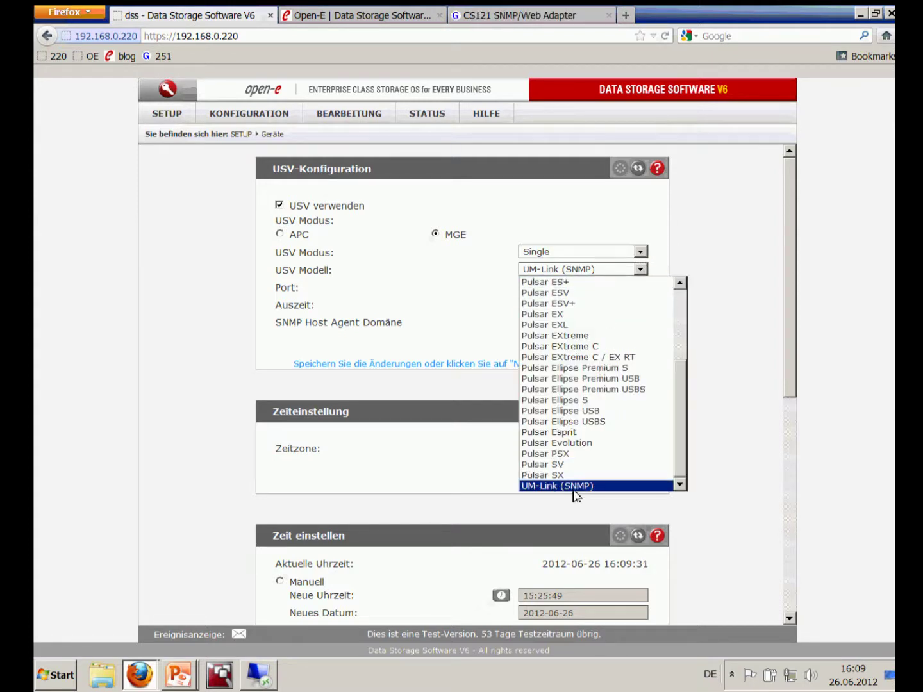
left_click(574, 488)
Keep the default port, set Auszeit to 30 sec., and select SNMP host 192.168.0.251
left_click(643, 290)
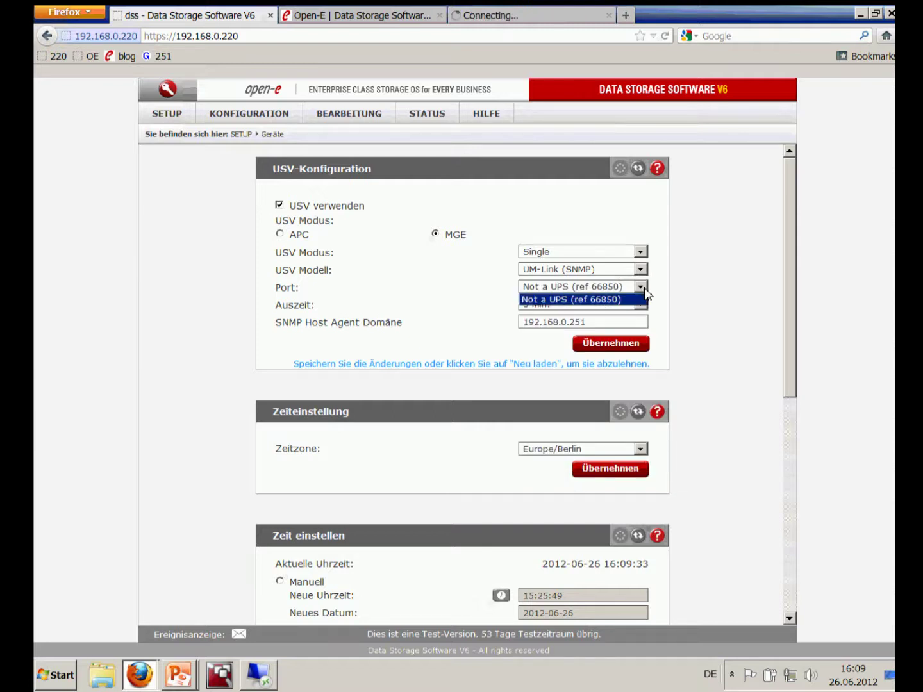
left_click(643, 288)
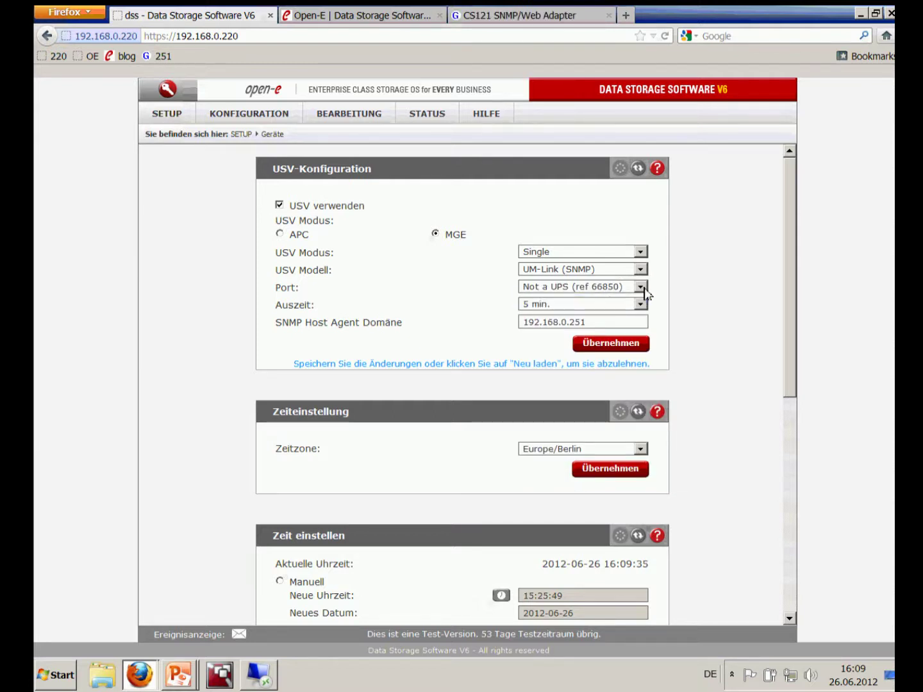
left_click(641, 305)
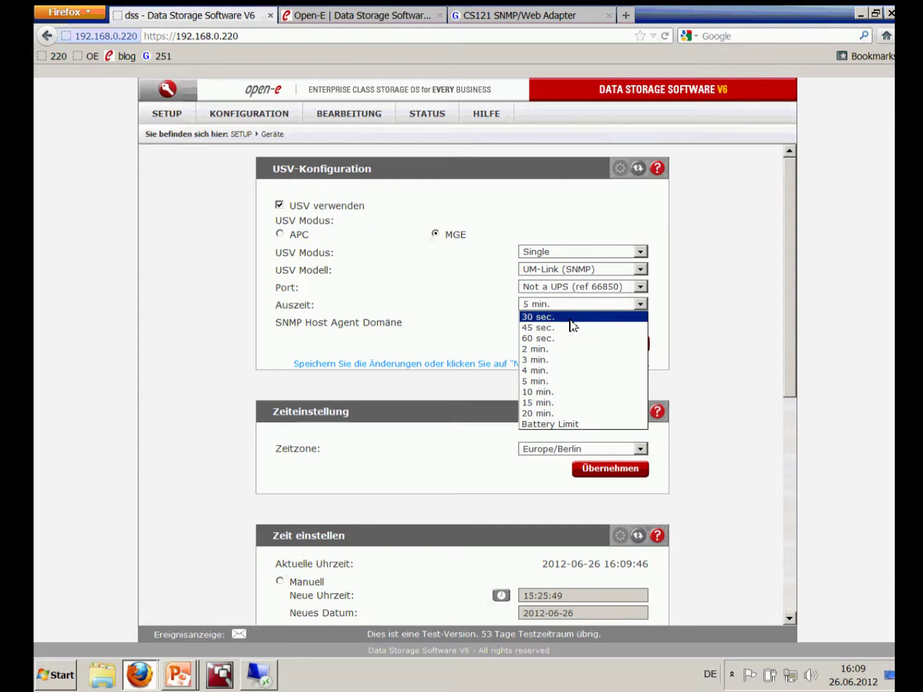
left_click(570, 318)
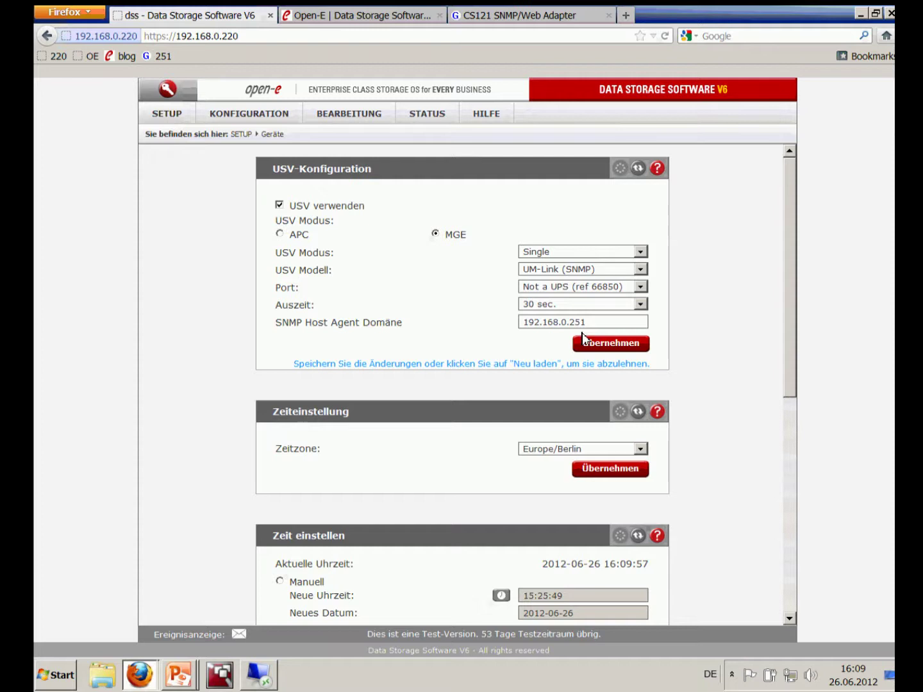
left_click_drag(584, 321, 423, 293)
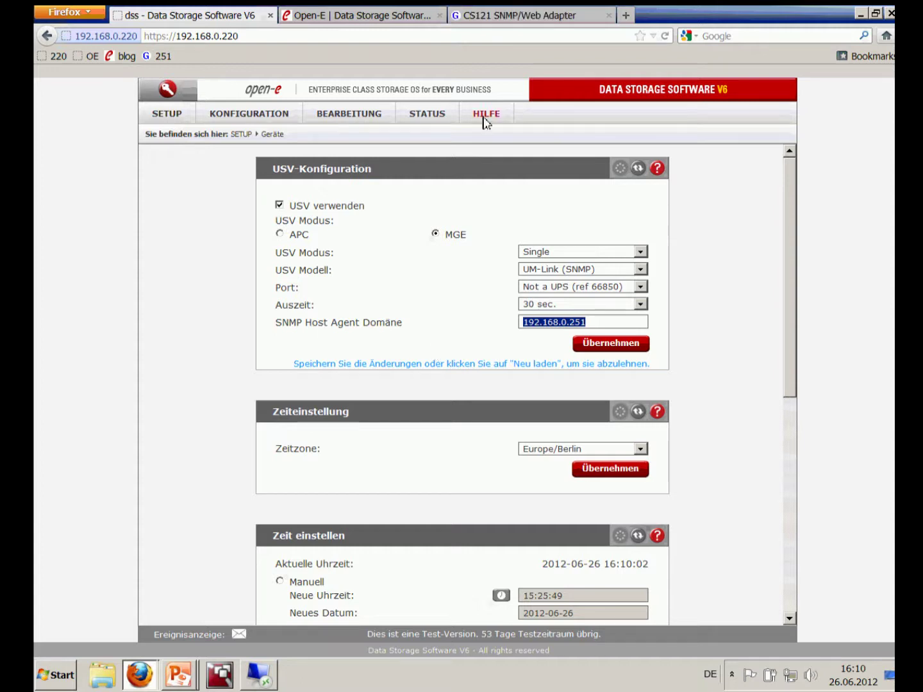
left_click(531, 14)
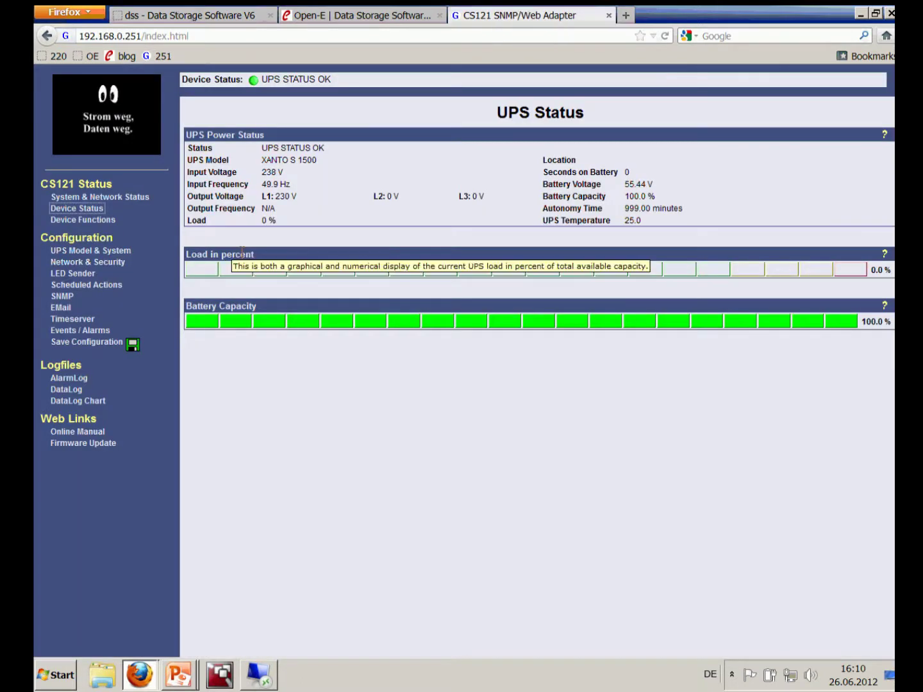
left_click(94, 267)
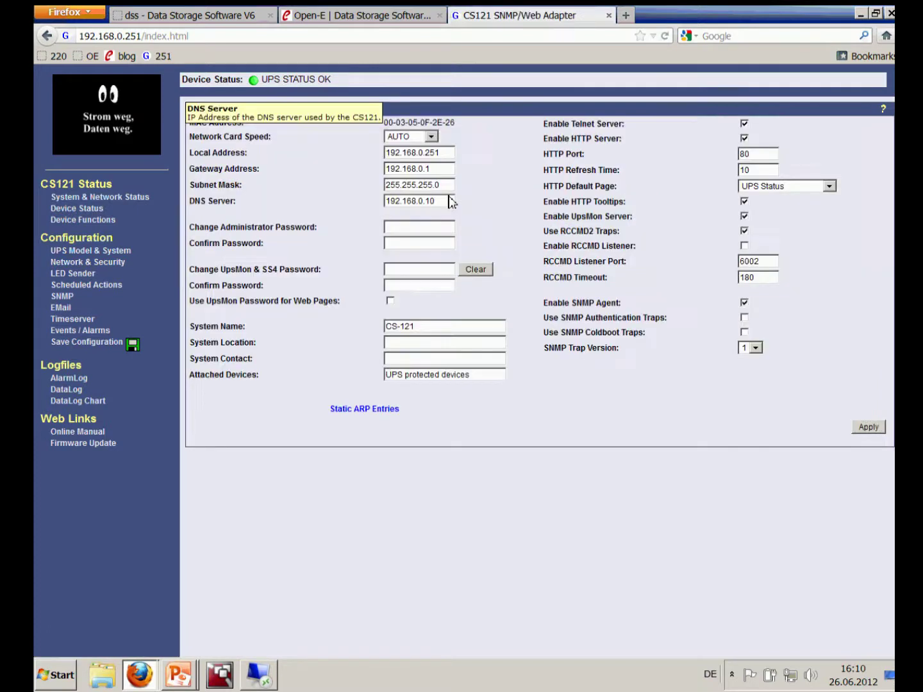
left_click(193, 15)
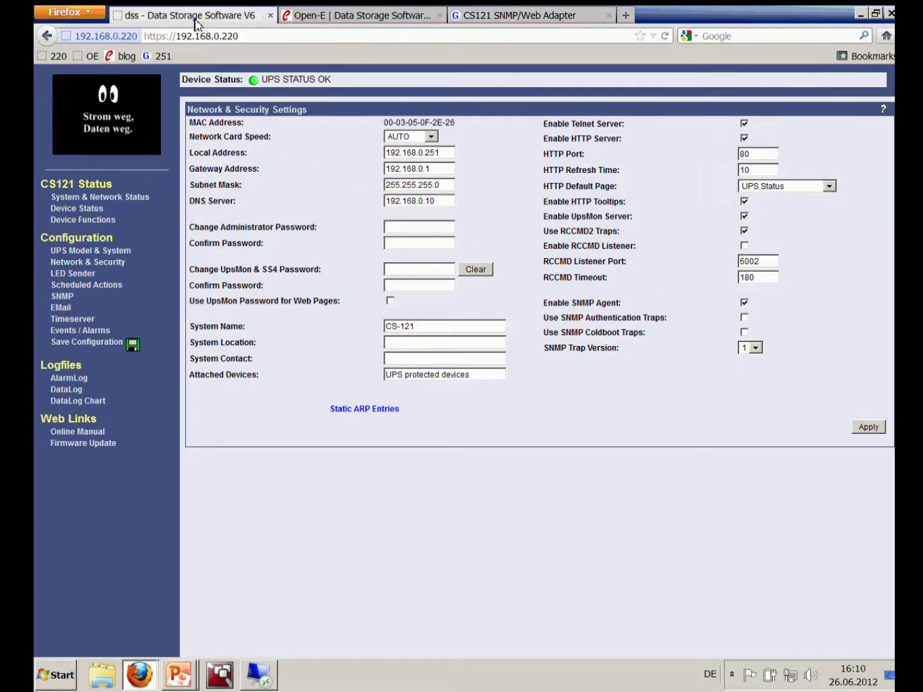
left_click(597, 343)
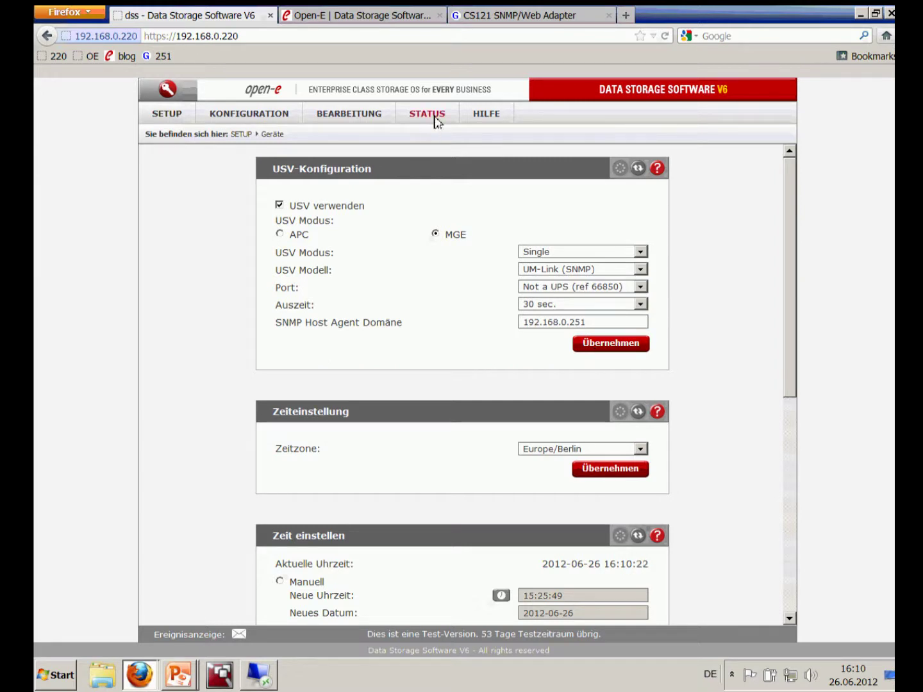
View the USV-Status on the STATUS > Geräte page, showing 100% battery
mouse_move(435, 115)
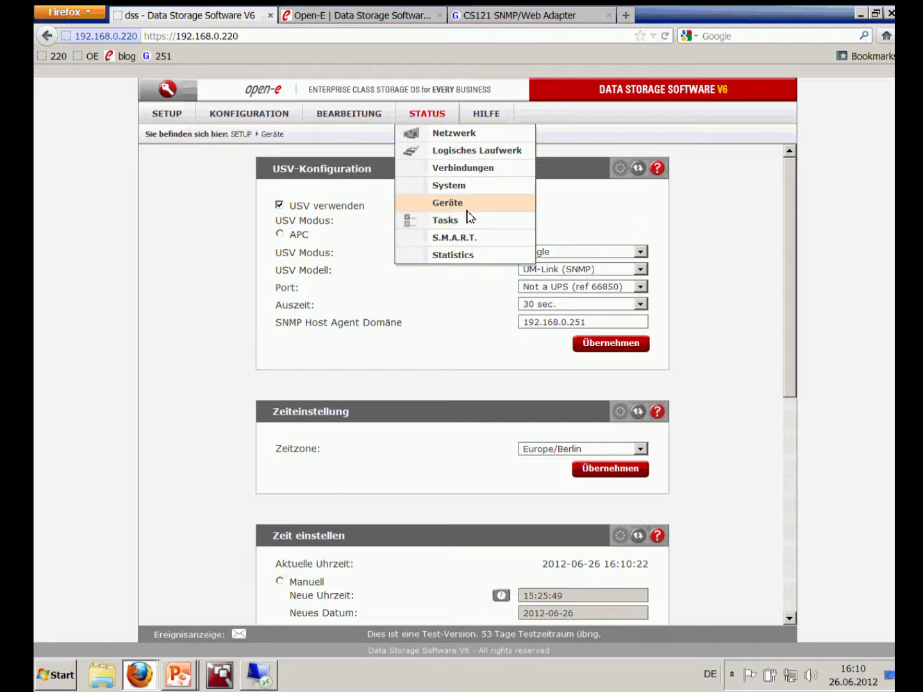
left_click(464, 204)
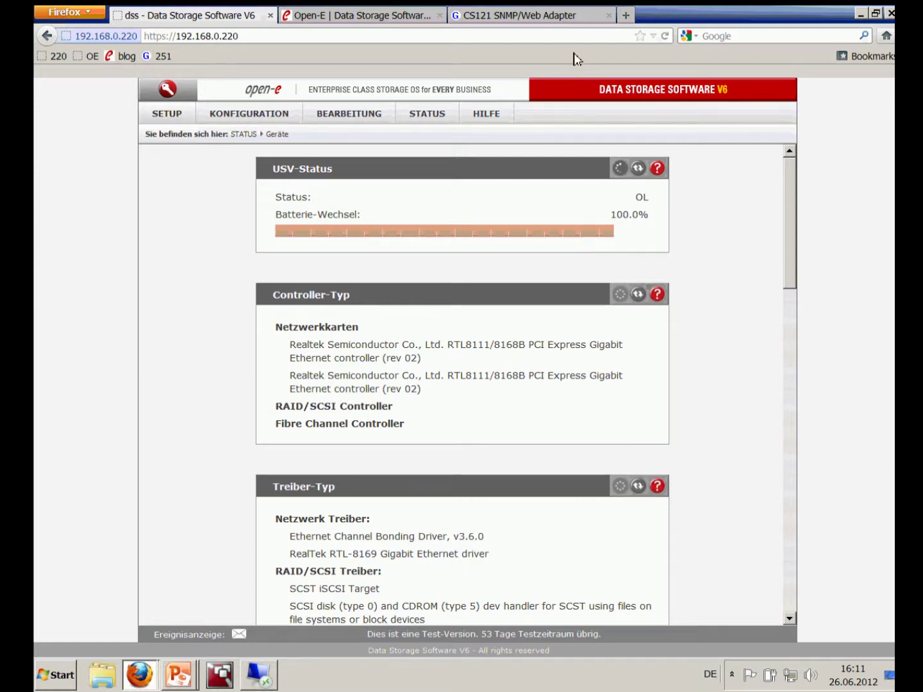
Check the UPS status on the CS121 adapter, then return to the dss SETUP > Geräte page
left_click(569, 20)
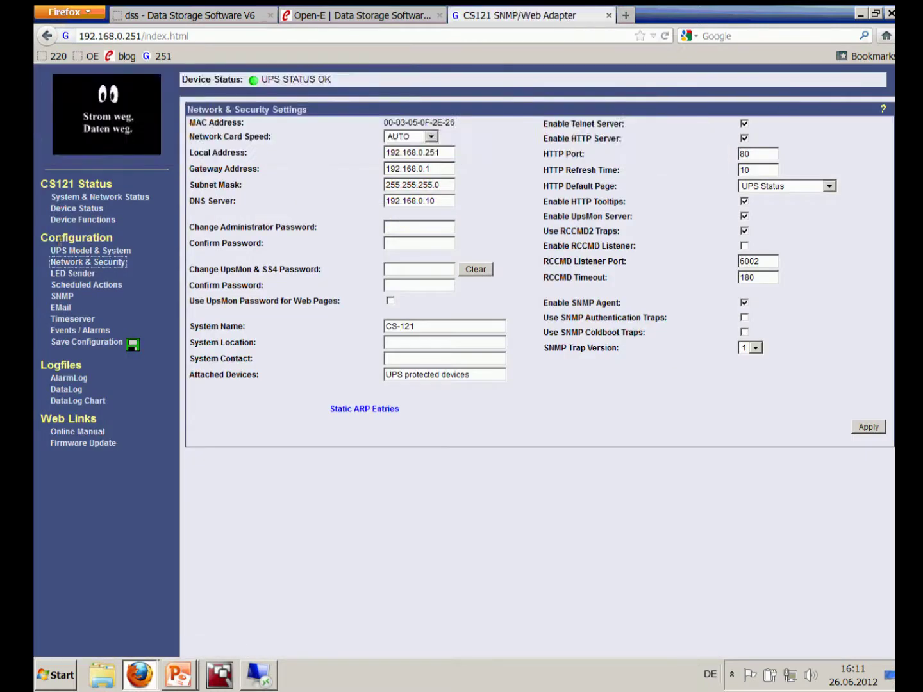
left_click(73, 213)
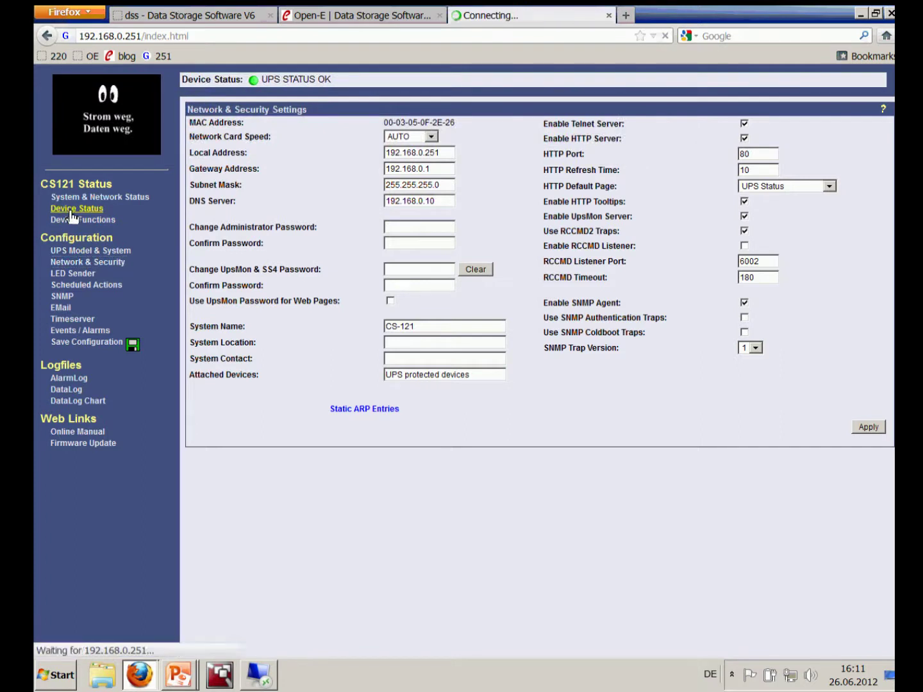
left_click(228, 18)
mouse_move(185, 124)
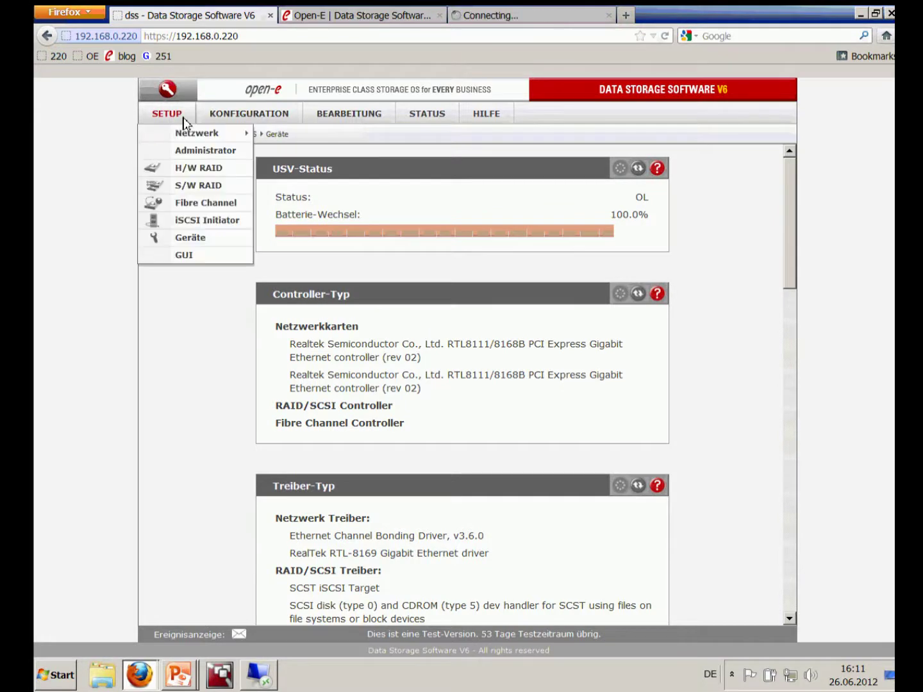
left_click(184, 236)
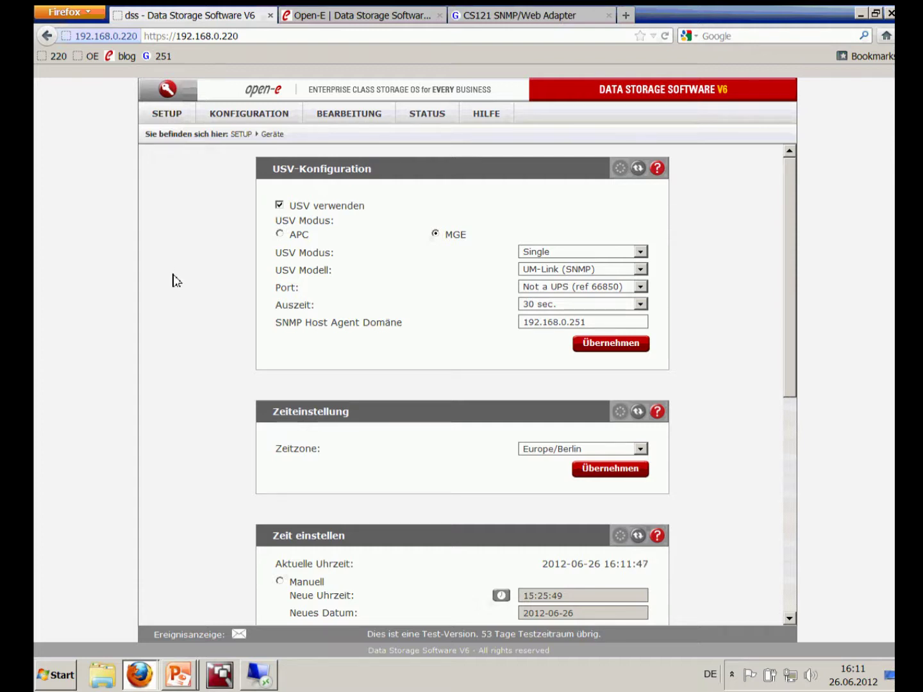
Download the 2010.09 SNMP-enabled UPS guide from the How-To Resources Others section on open-e.com
left_click(384, 23)
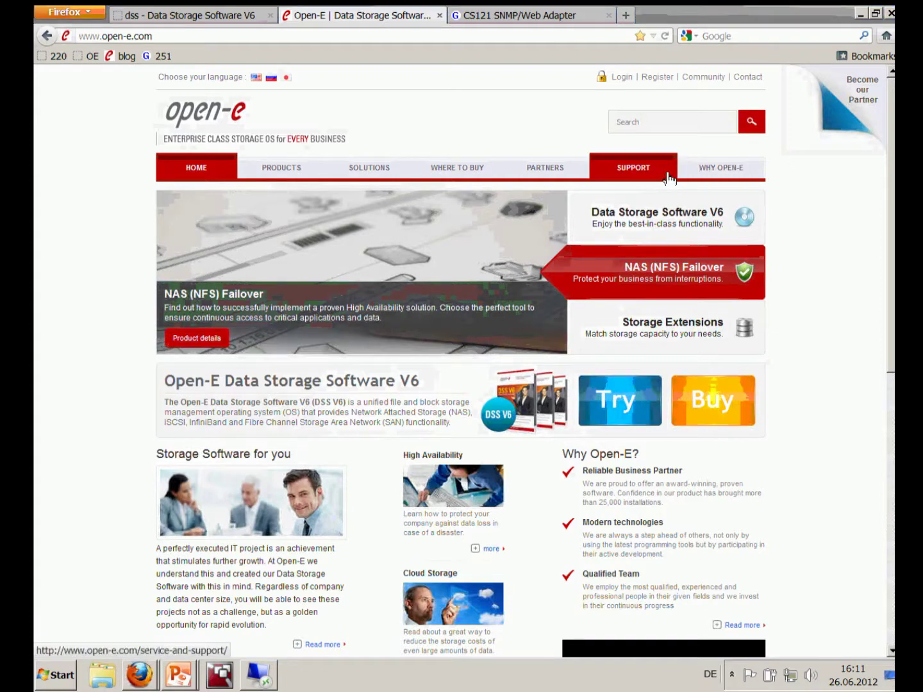
mouse_move(669, 179)
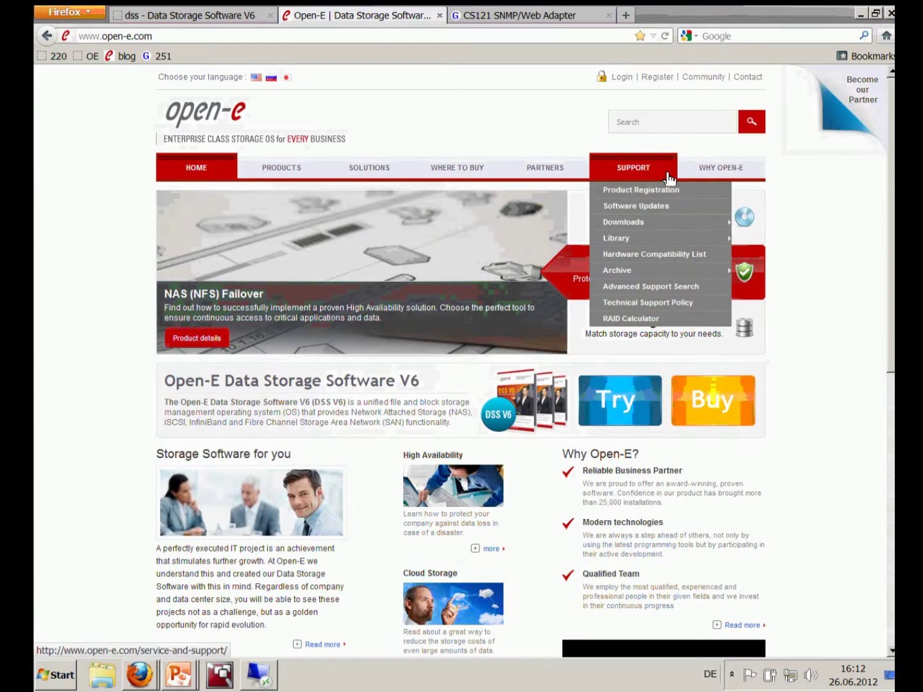
mouse_move(645, 241)
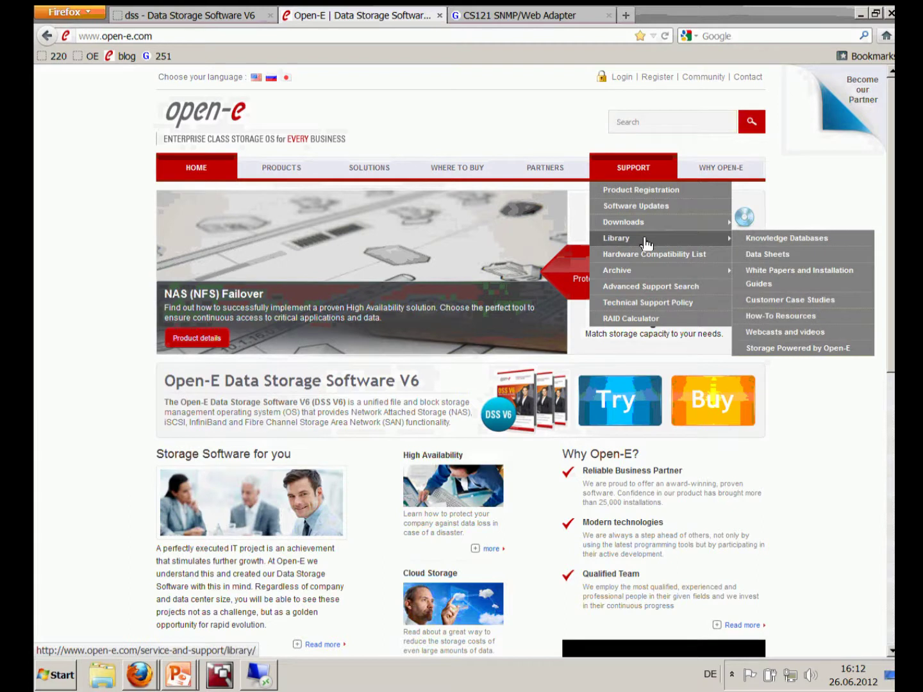
left_click(776, 320)
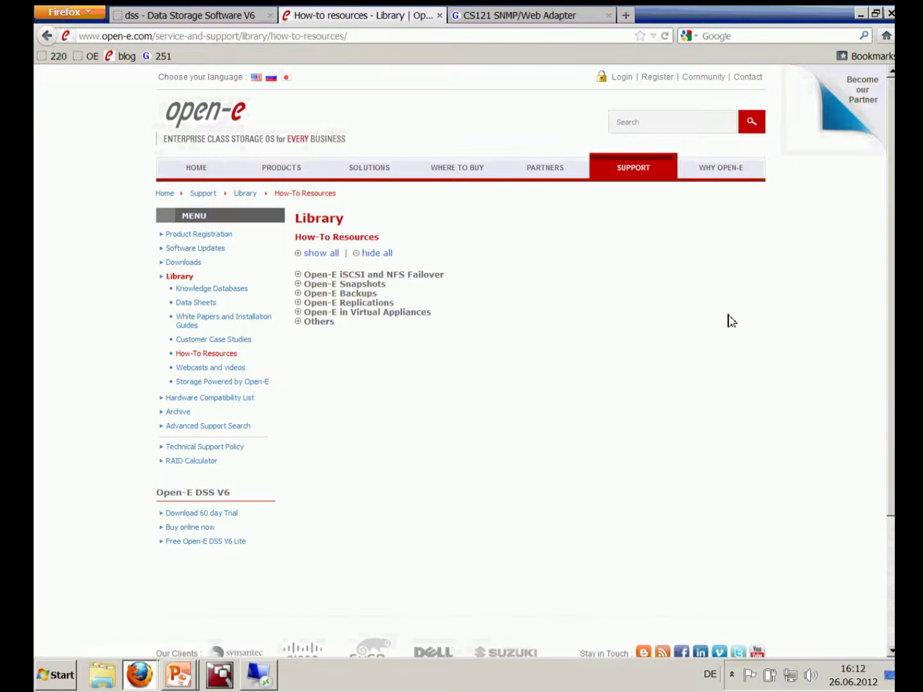
left_click(299, 324)
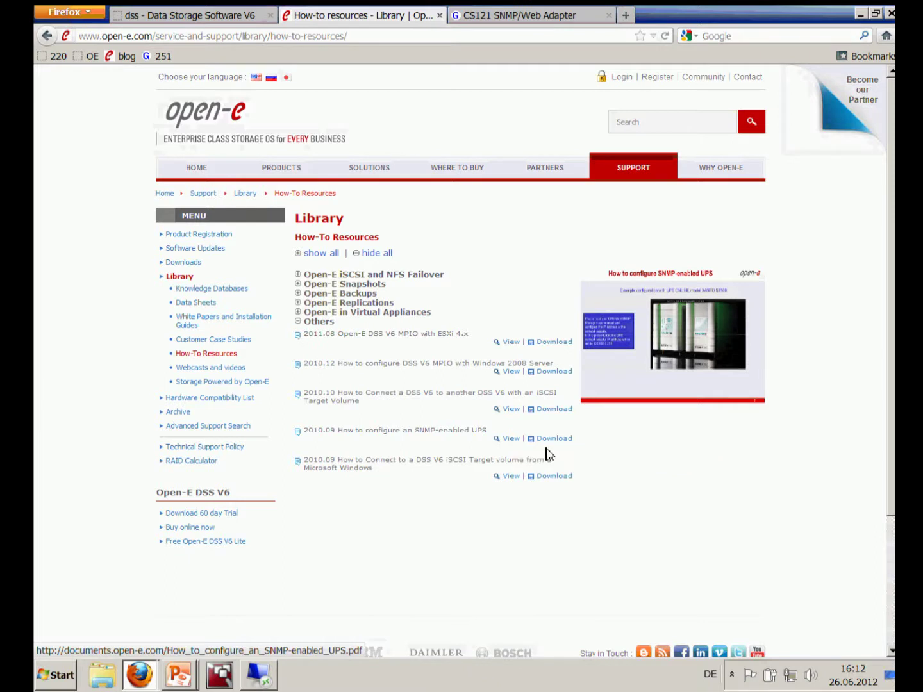
left_click(552, 439)
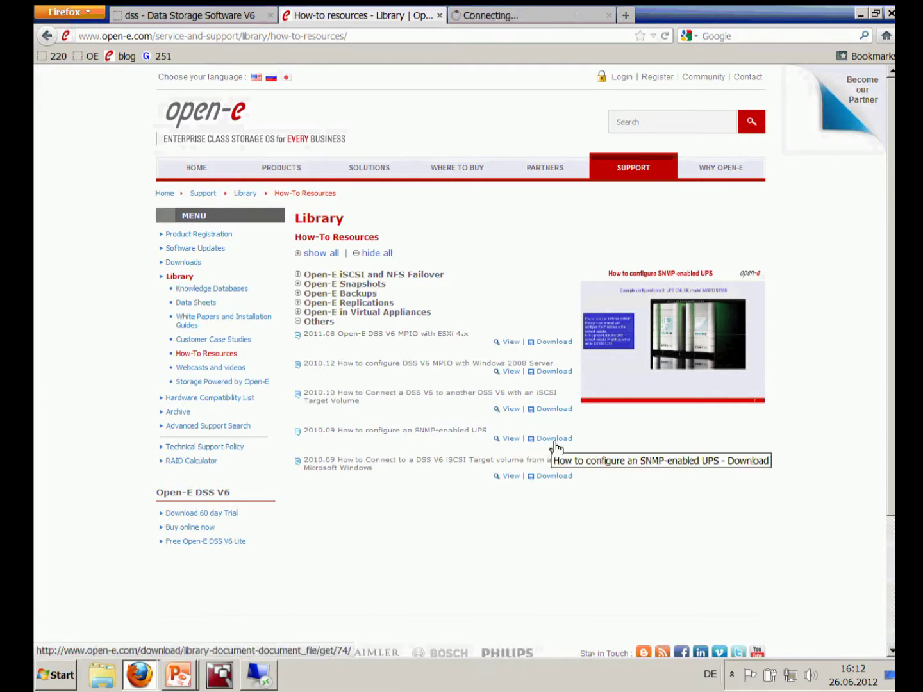
left_click(197, 20)
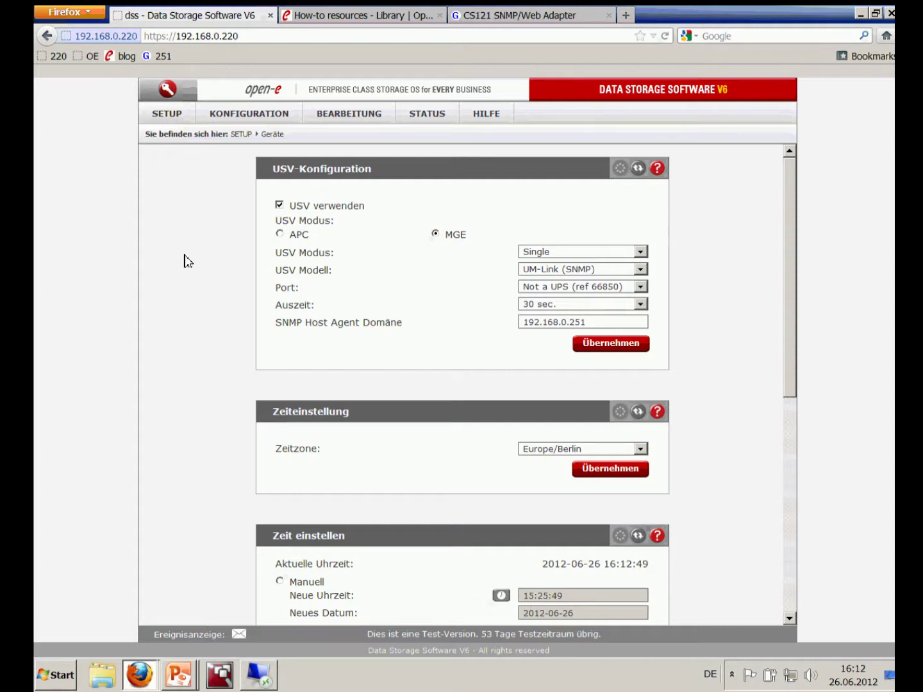
Go to SETUP > Administrator and scroll down to the CLI/API Konfiguration section
left_click(176, 122)
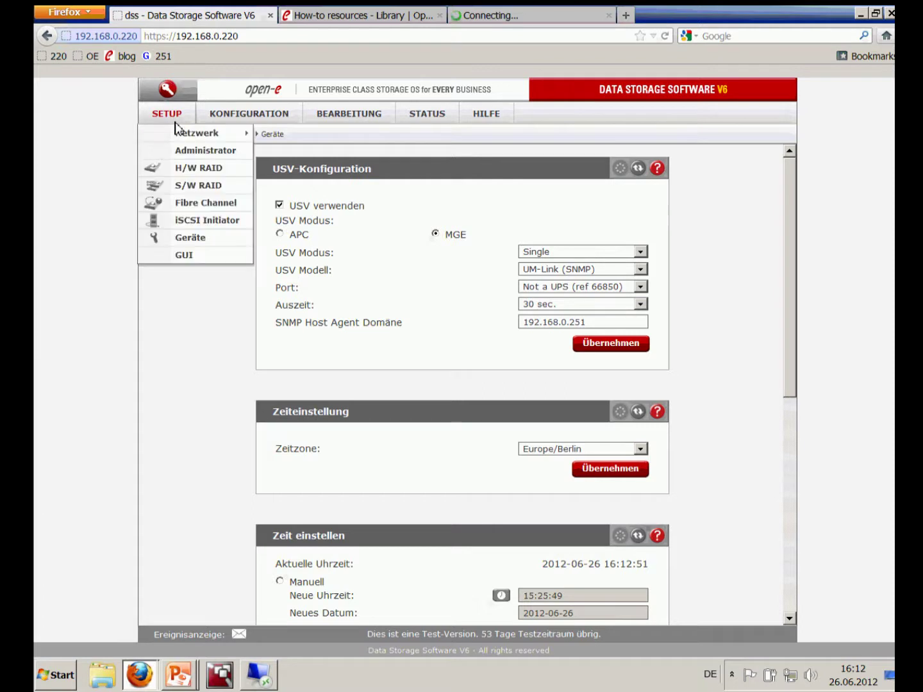
left_click(190, 151)
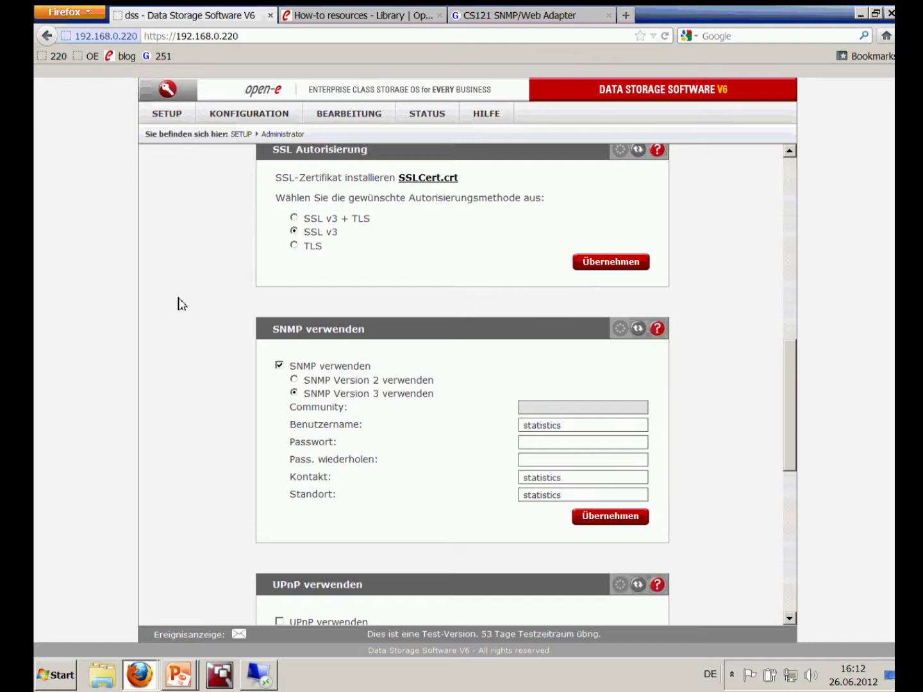
scroll(180, 303, "down", 1)
scroll(180, 303, "down", 5)
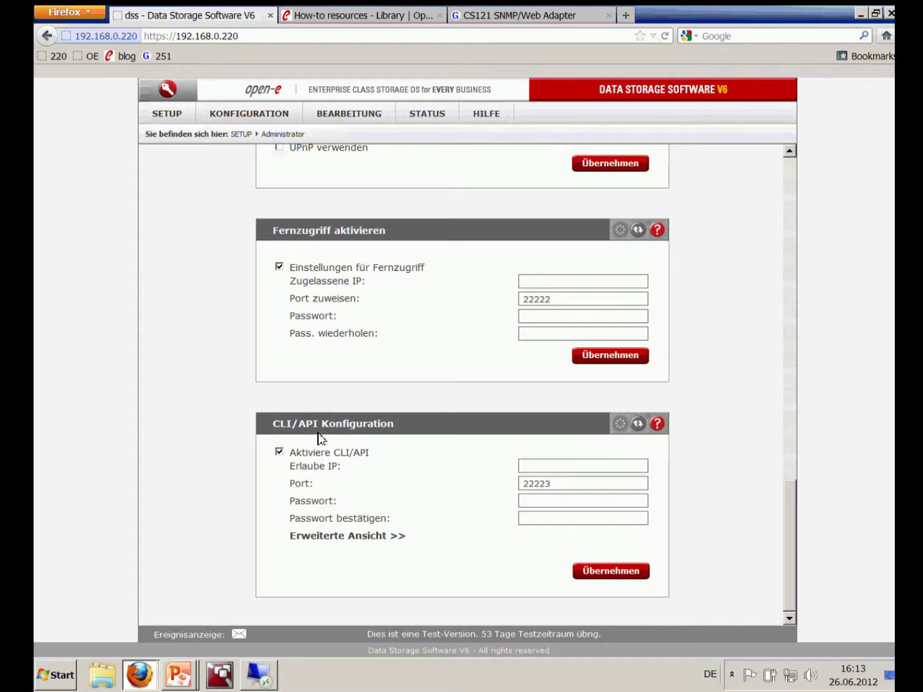
Disable CLI/API and apply, then re-enable it on port 22223
left_click(280, 453)
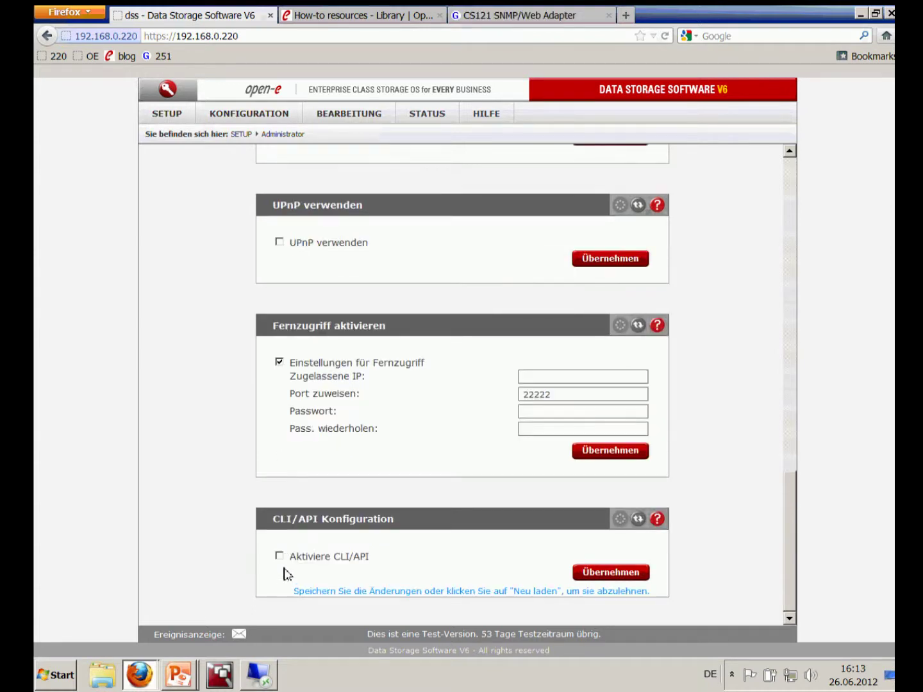
left_click(615, 573)
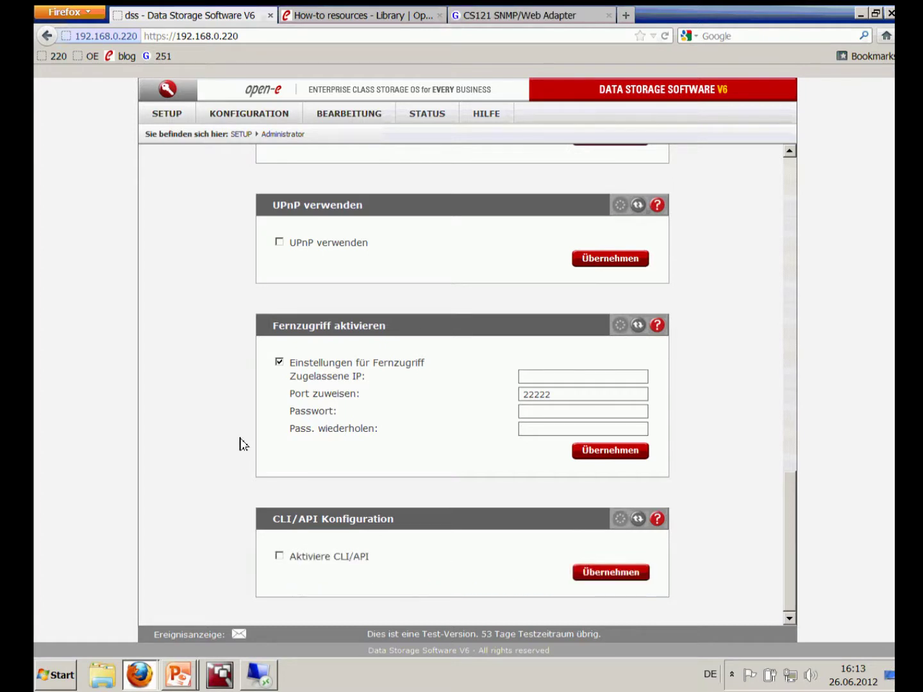
left_click(279, 555)
Enter and confirm the CLI/API access password, then apply the settings
scroll(202, 442, "down", 3)
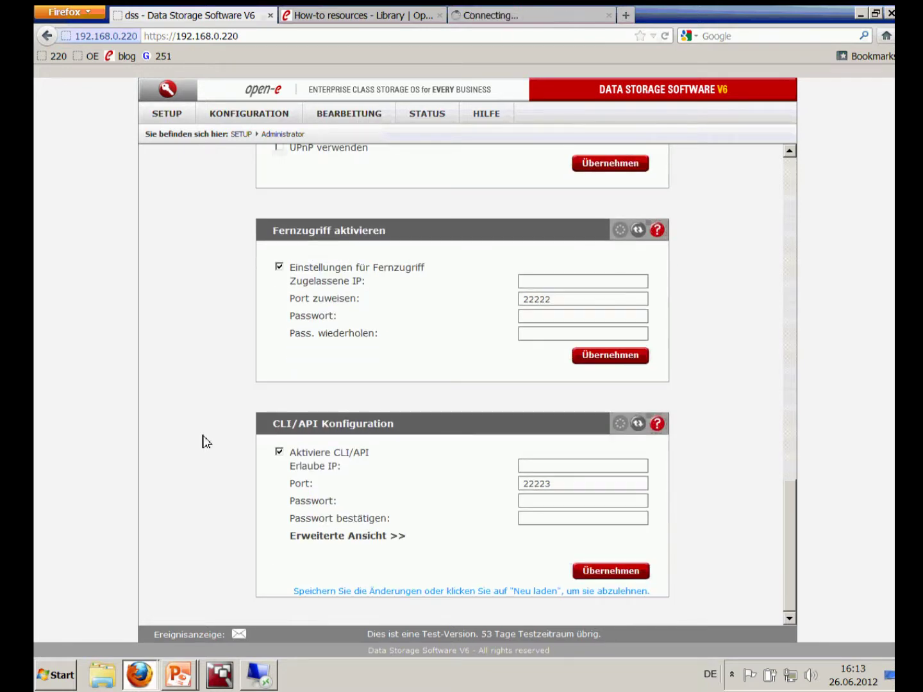
left_click(555, 501)
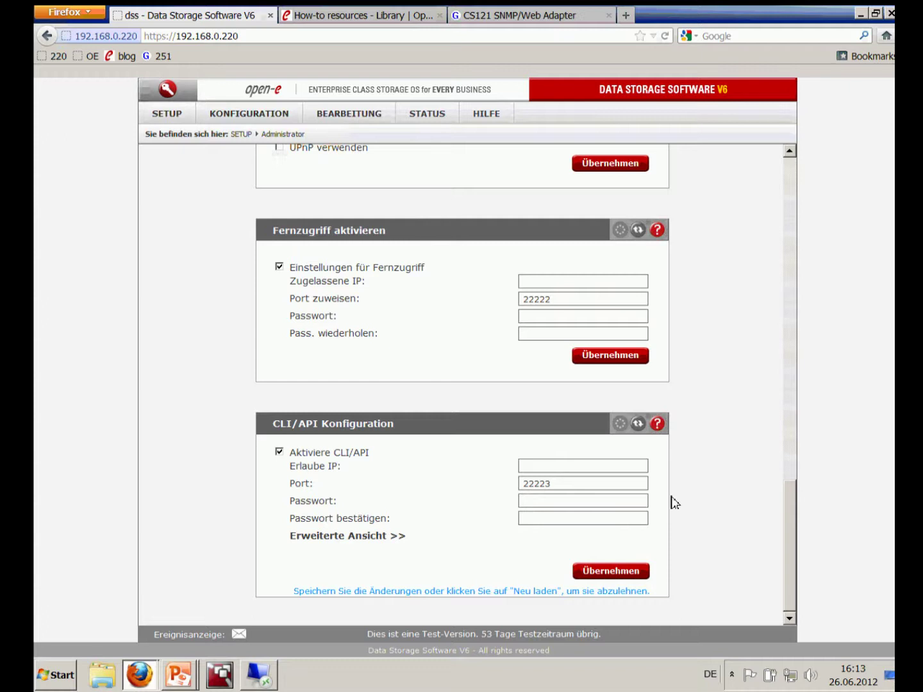
left_click(582, 465)
type("dmin")
left_click(625, 519)
type("admin")
left_click(596, 573)
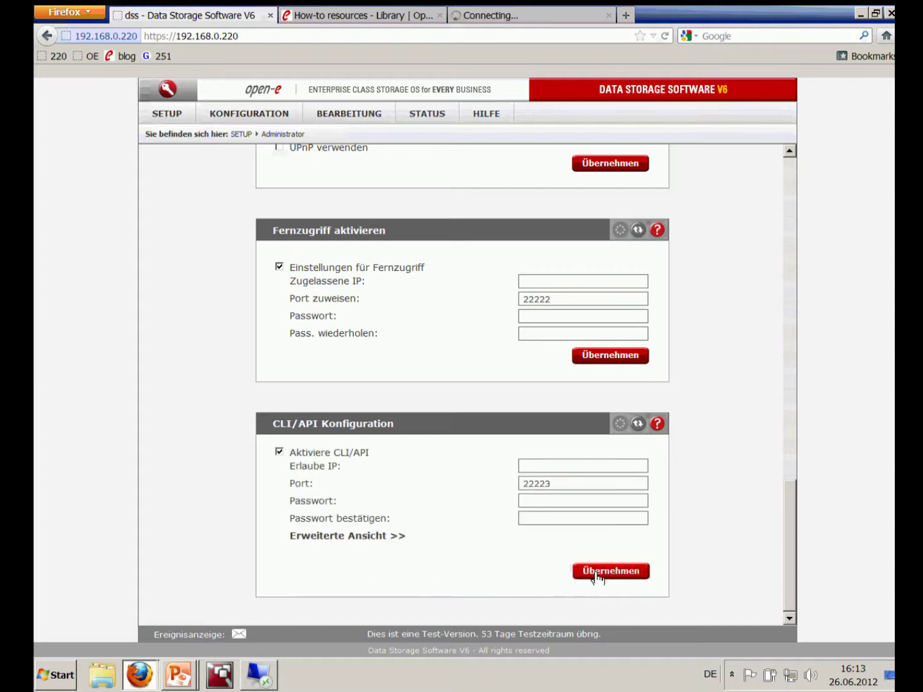
Expand Erweiterte Ansicht in CLI/API Konfiguration to reveal the API key create and download options
left_click(363, 537)
scroll(361, 540, "down", 1)
scroll(360, 540, "down", 2)
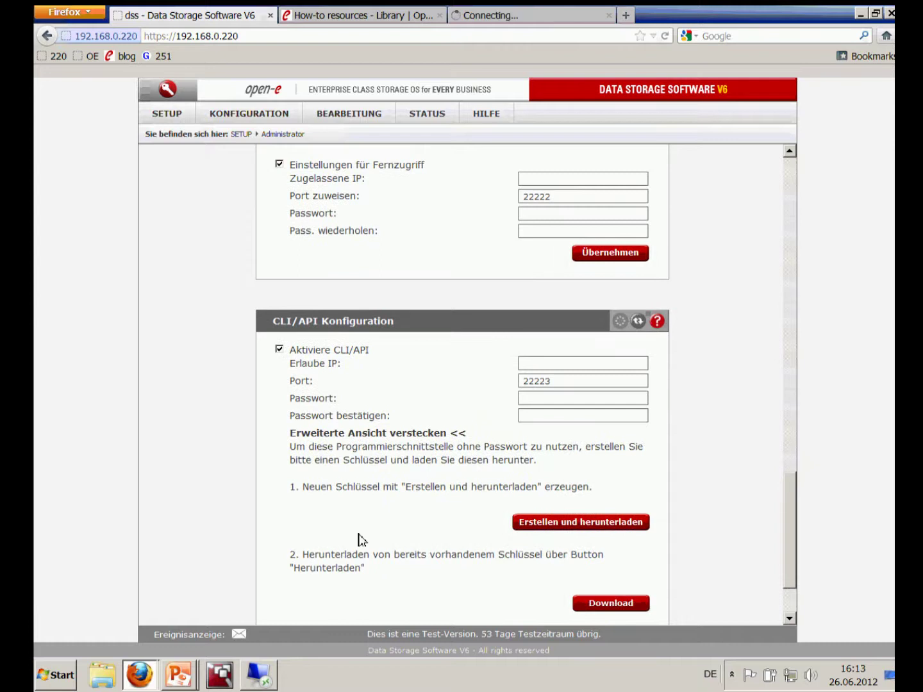
scroll(360, 540, "down", 1)
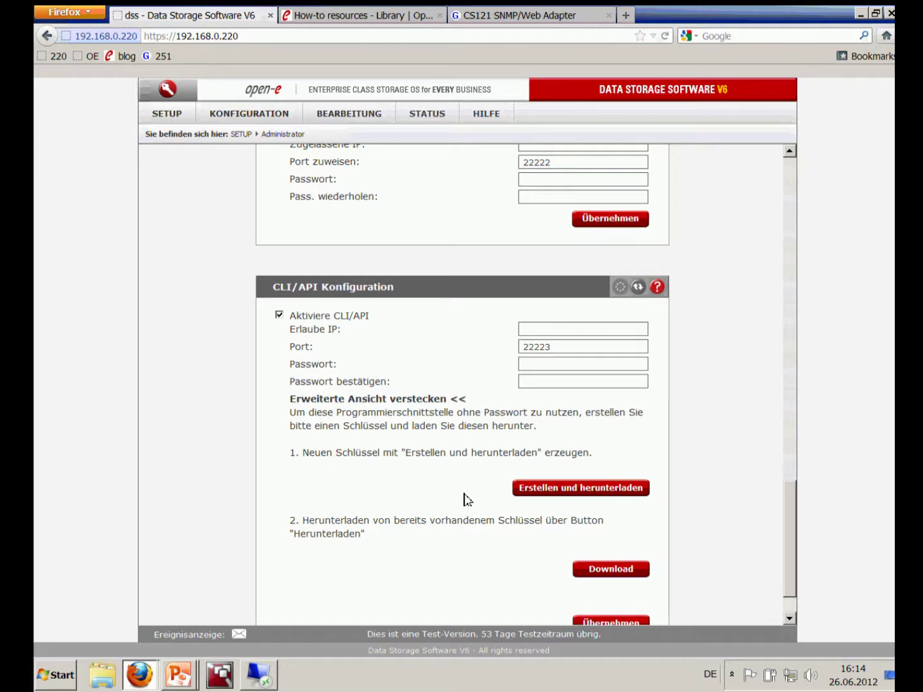
scroll(467, 500, "down", 1)
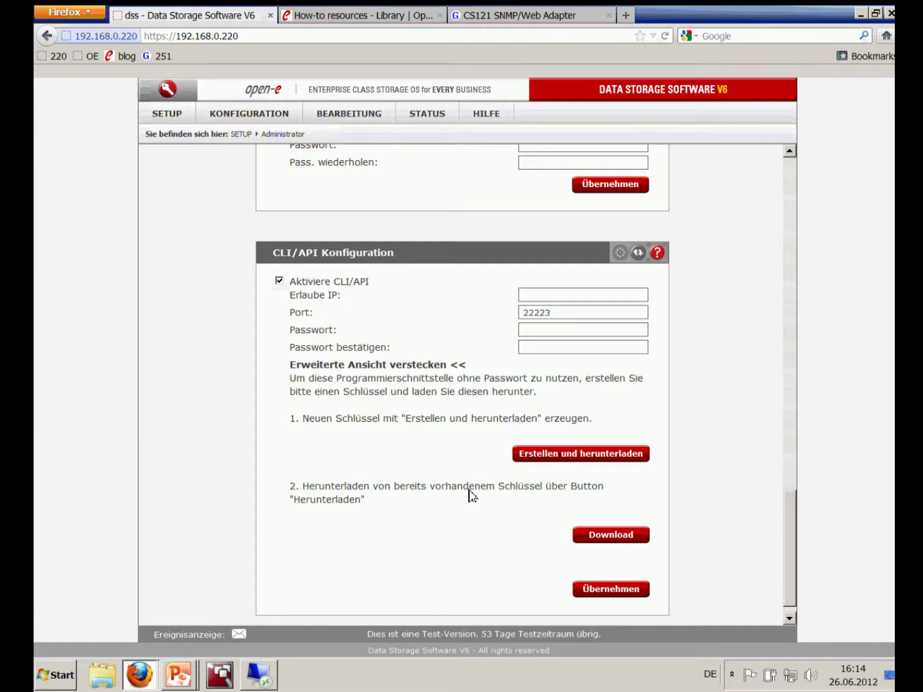
Create a new API key and save TRL00022_20120626161429.key to Downloads
left_click(557, 460)
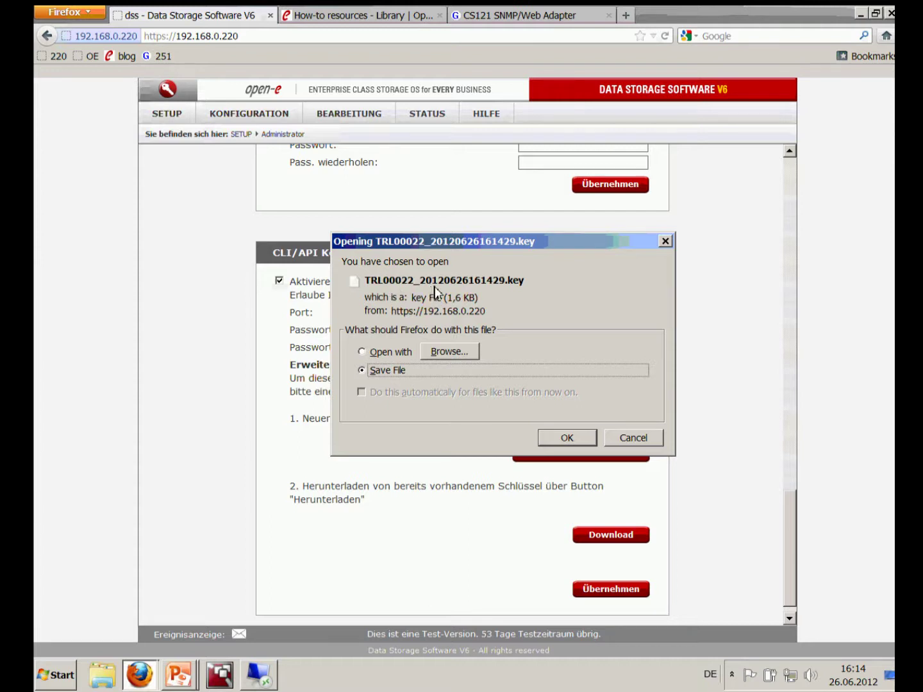
left_click(567, 438)
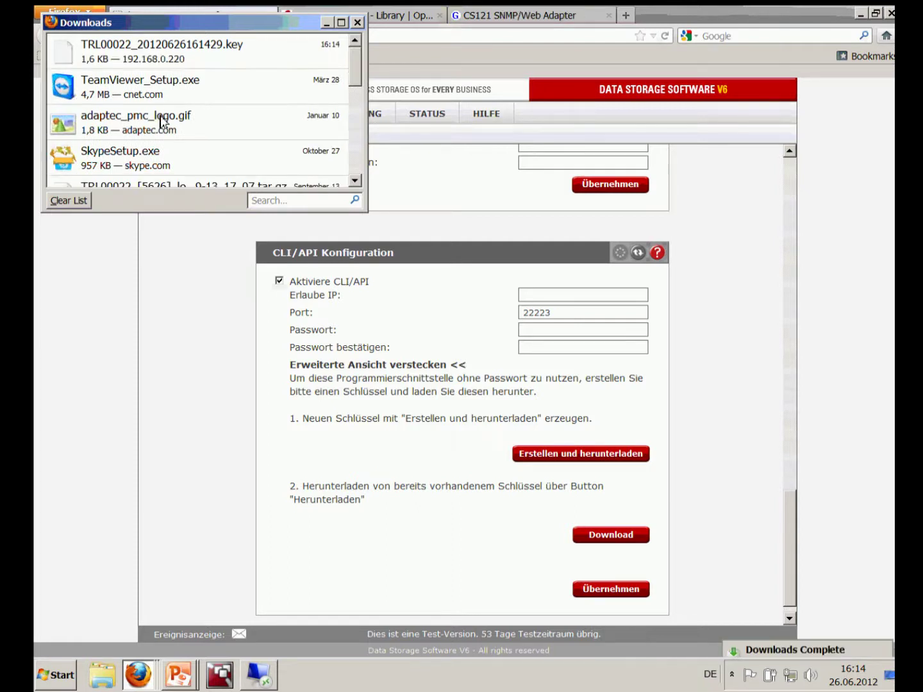
Copy TRL00022_20120626161429.key from the Downloads folder for pasting on the management server
right_click(131, 59)
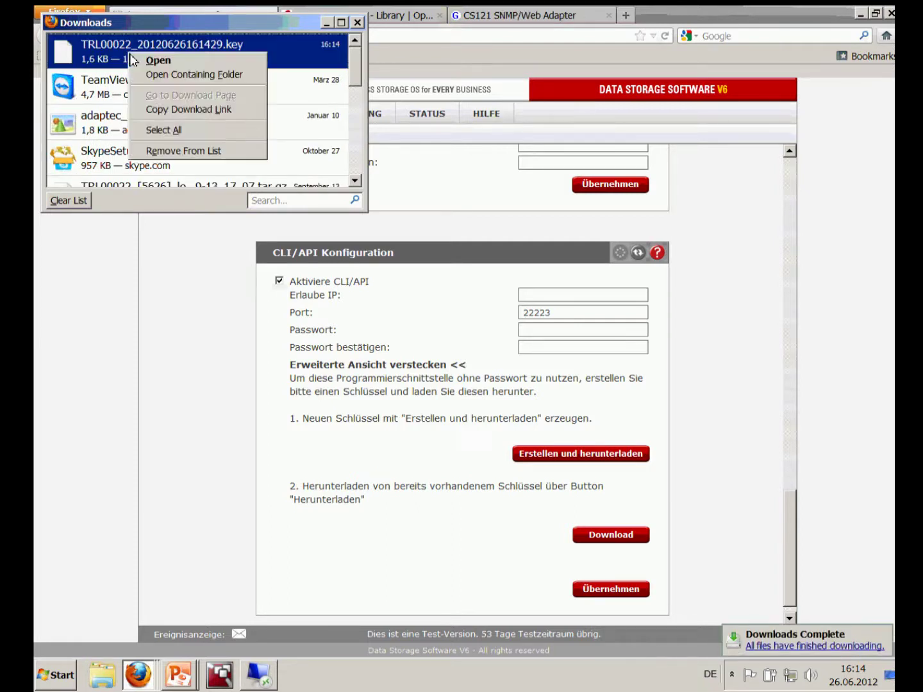
left_click(164, 75)
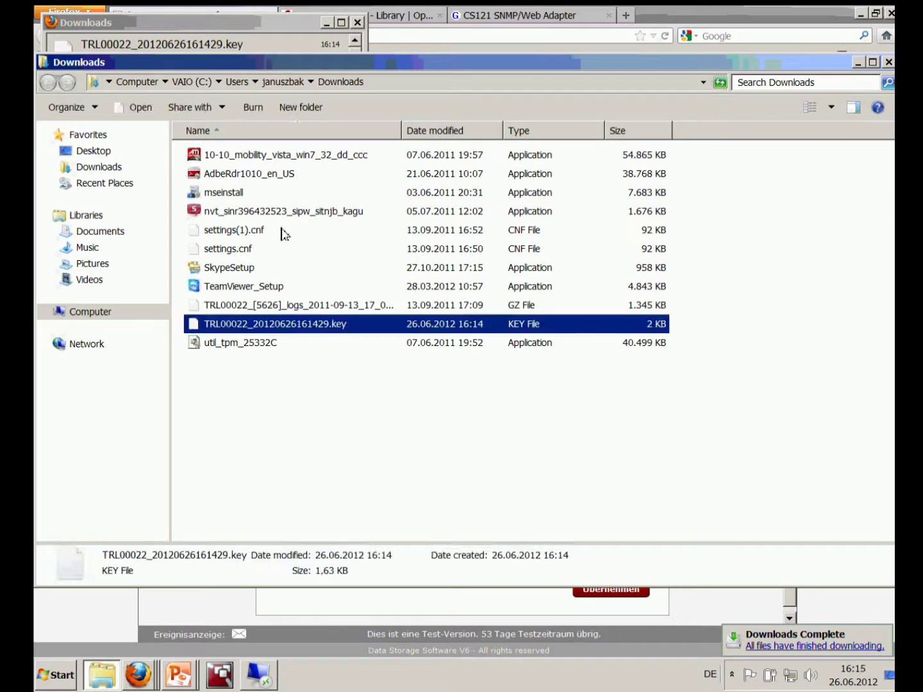
right_click(290, 333)
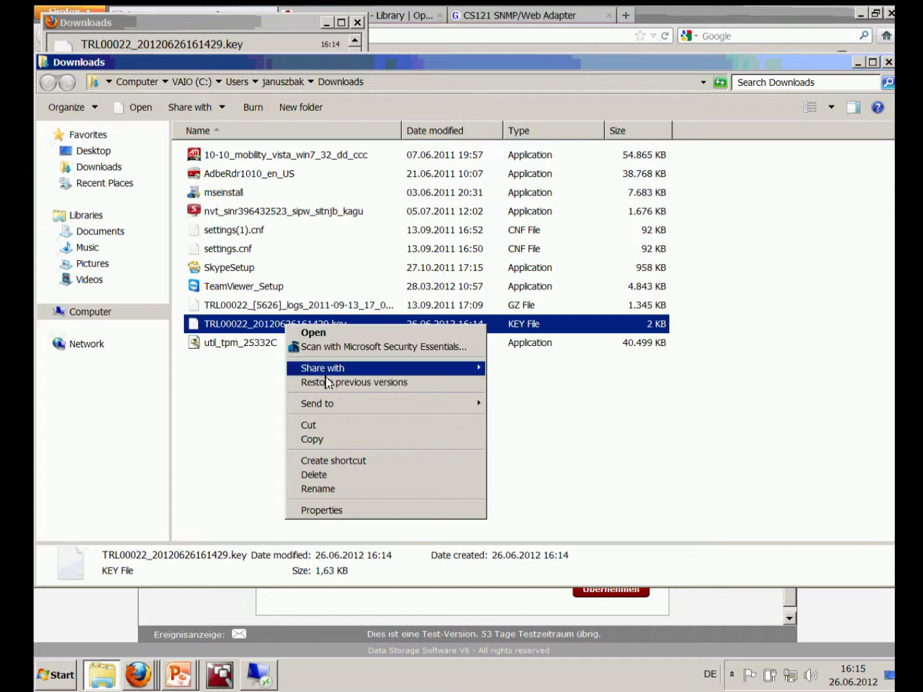
left_click(334, 440)
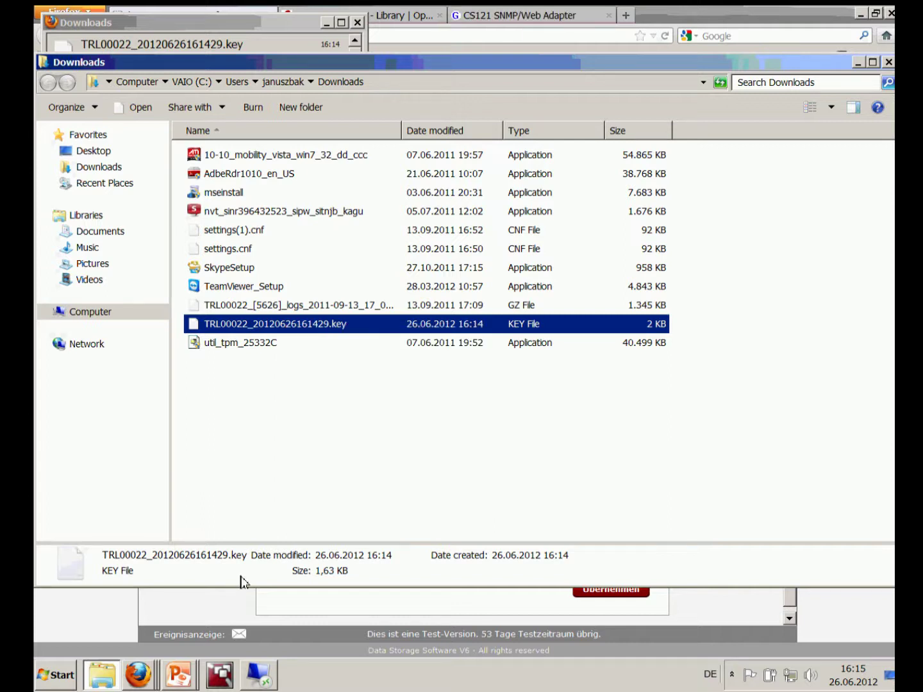
left_click(260, 674)
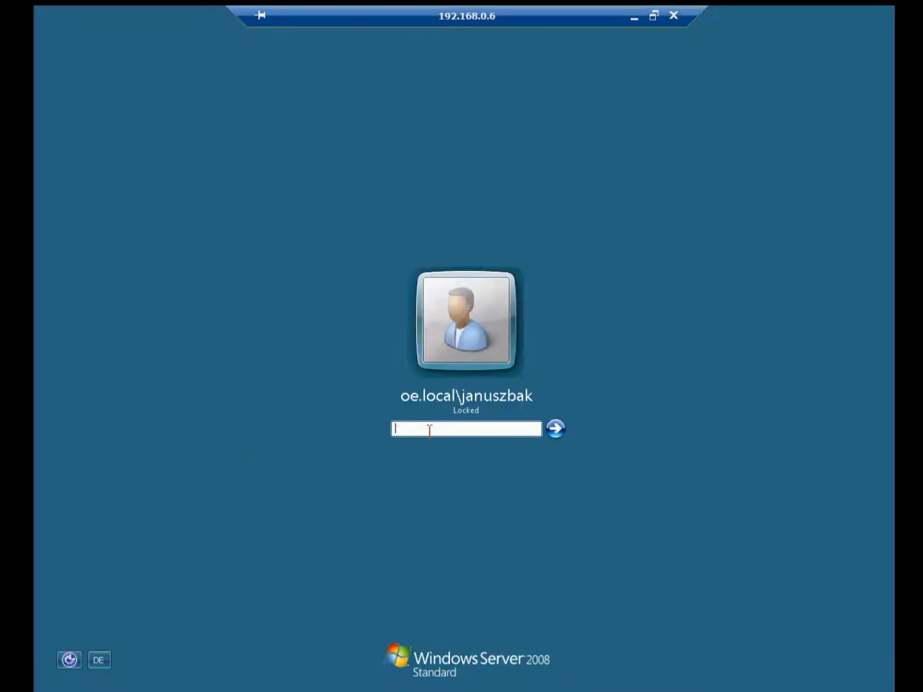
Unlock the remote session with the account password and open a Command Prompt from the desktop
type("********")
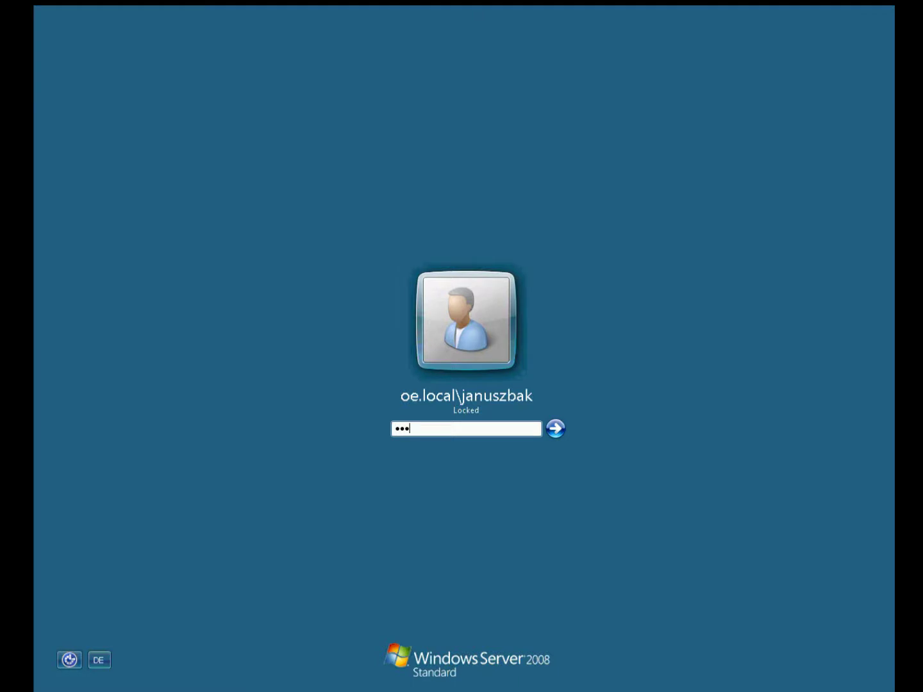
type("***")
key("Return")
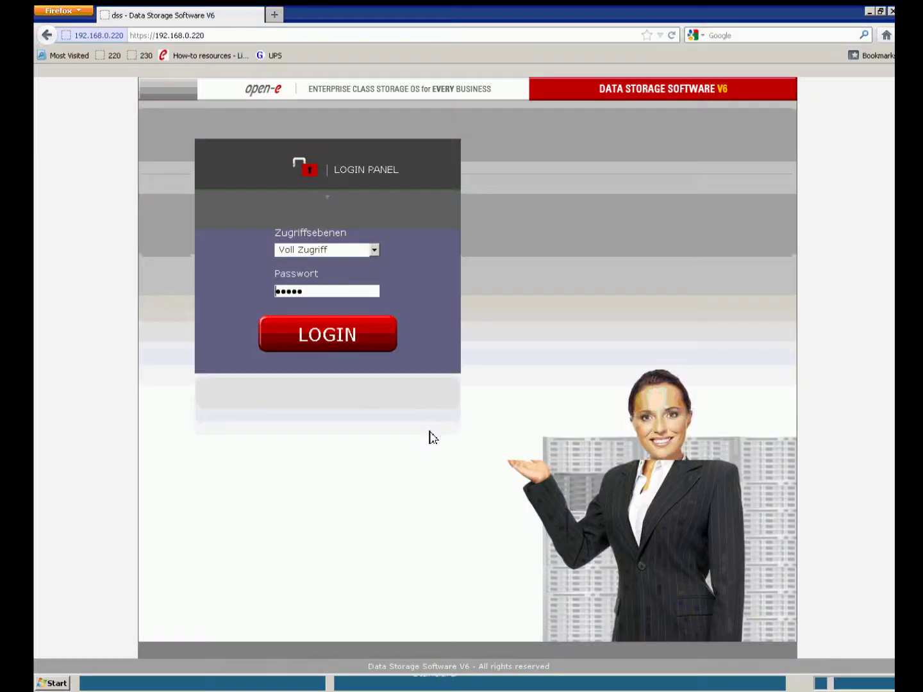
left_click(869, 11)
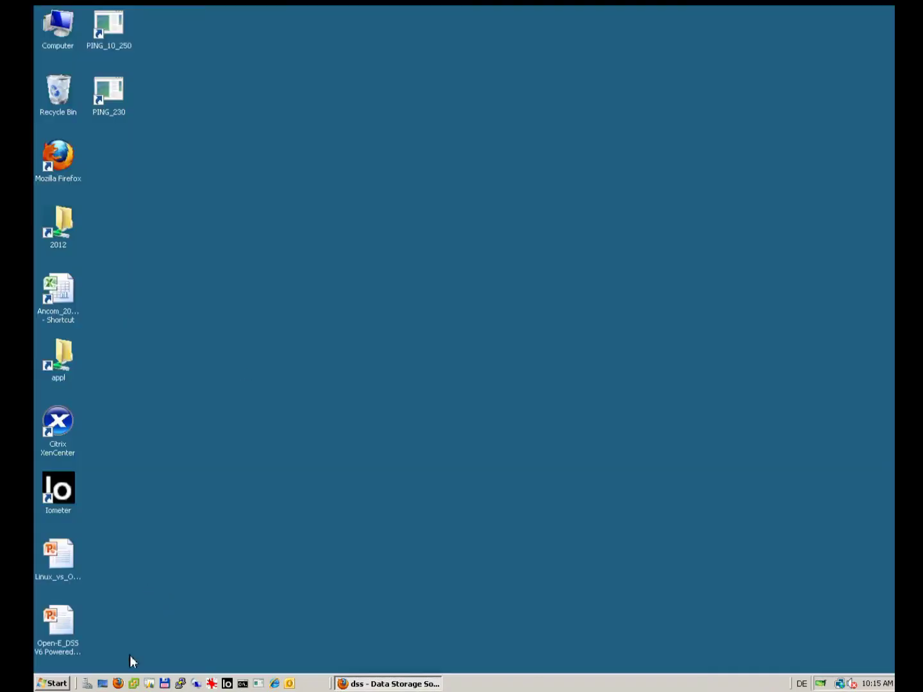
left_click(242, 684)
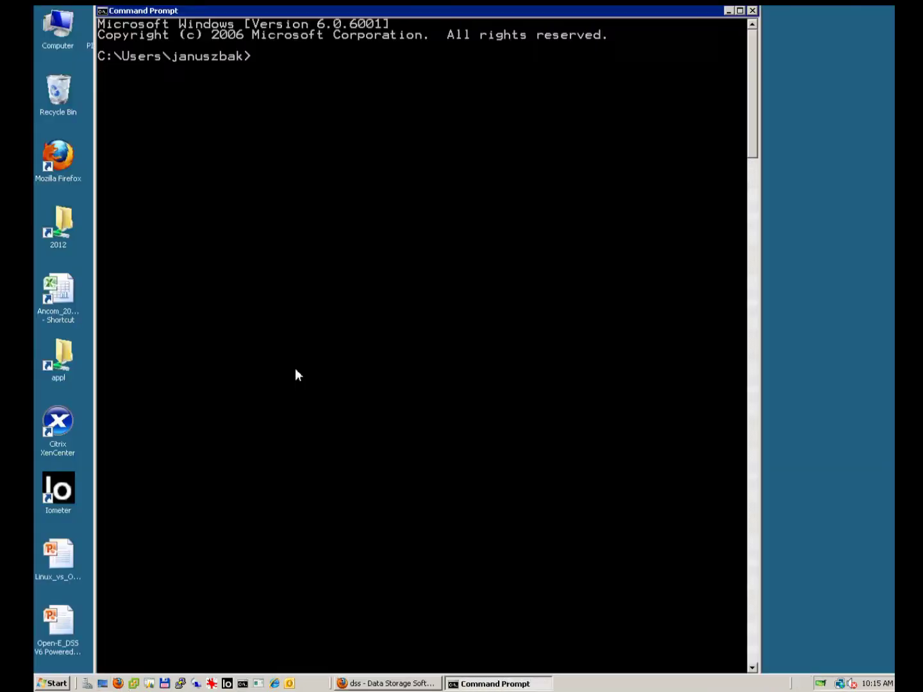
Switch to drive D:, change into the UPS folder and list its contents with dir
type("cd U")
key("BackSpace")
type("\\U")
key("Tab")
key("BackSpace")
key("BackSpace")
key("BackSpace")
key("BackSpace")
key("BackSpace")
key("BackSpace")
key("BackSpace")
key("BackSpace")
type("d:")
key("Return")
type("cd UPS")
key("Return")
type("dir")
key("Return")
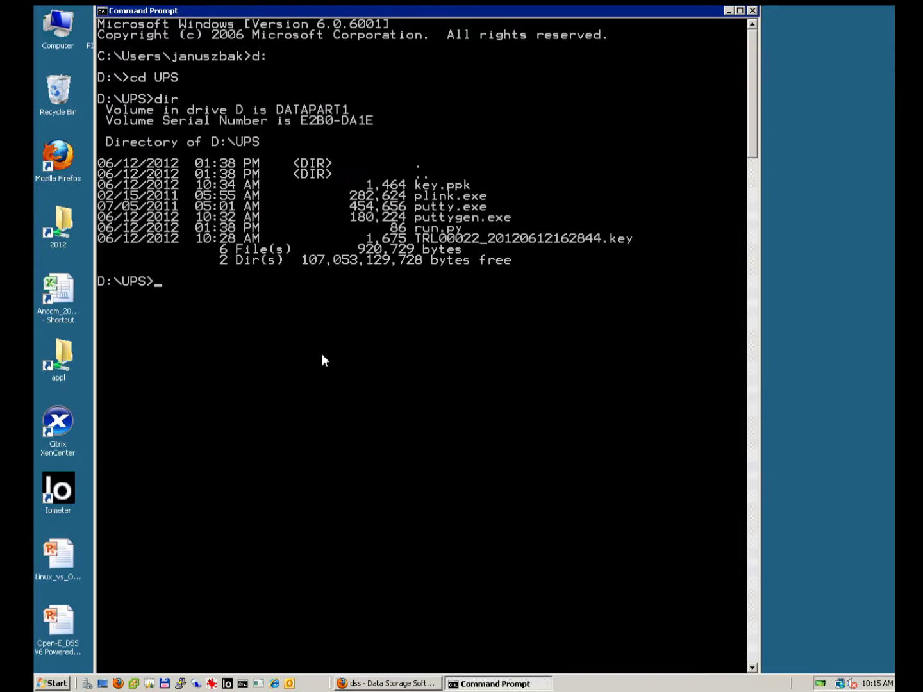
Delete the old key files from D:\UPS with del *.key and del *.ppk
type("del *.key")
key("Return")
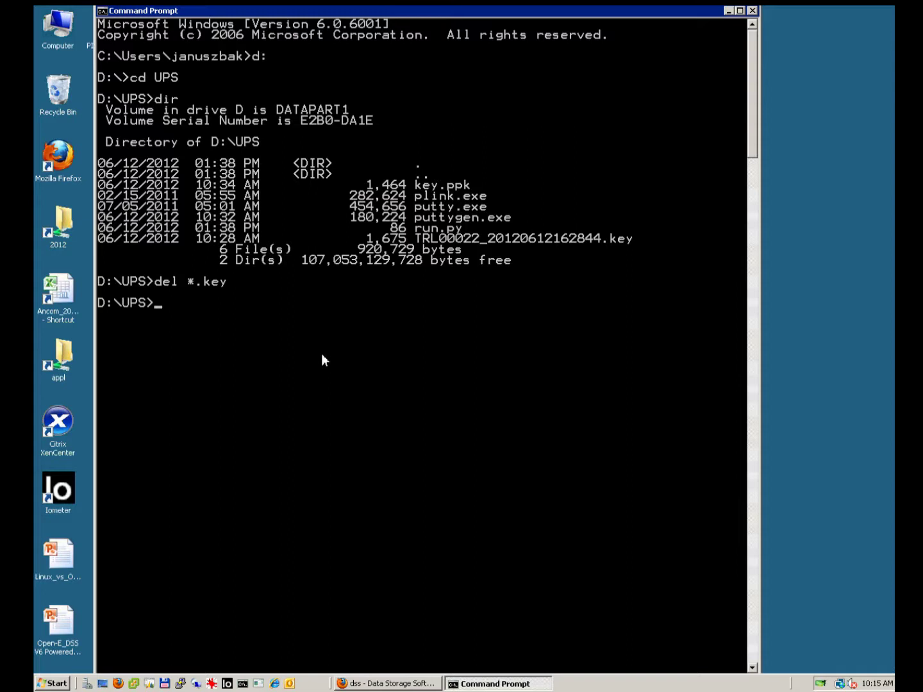
key("Up")
key("BackSpace")
key("BackSpace")
key("BackSpace")
type("ppk")
key("Return")
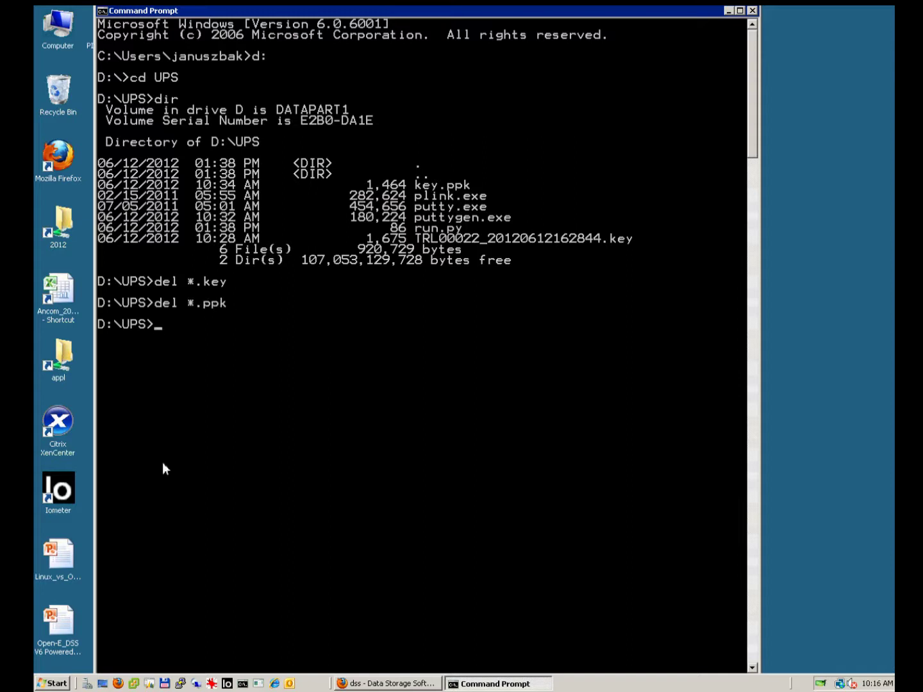
In Windows Explorer, browse to DATAPART1 (D:)\UPS and paste the copied key file there
left_click(53, 684)
right_click(53, 684)
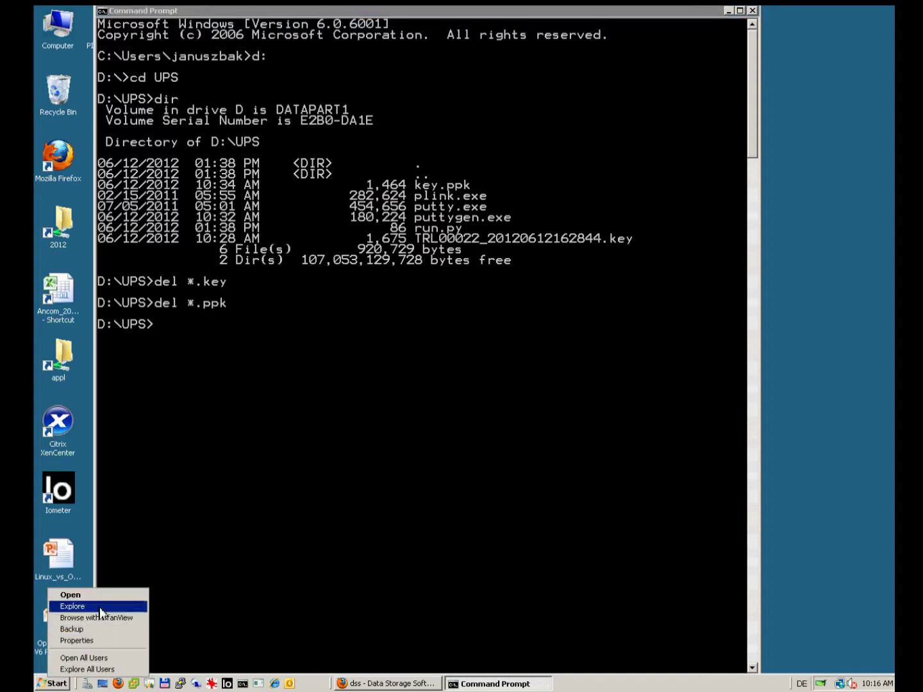
left_click(101, 614)
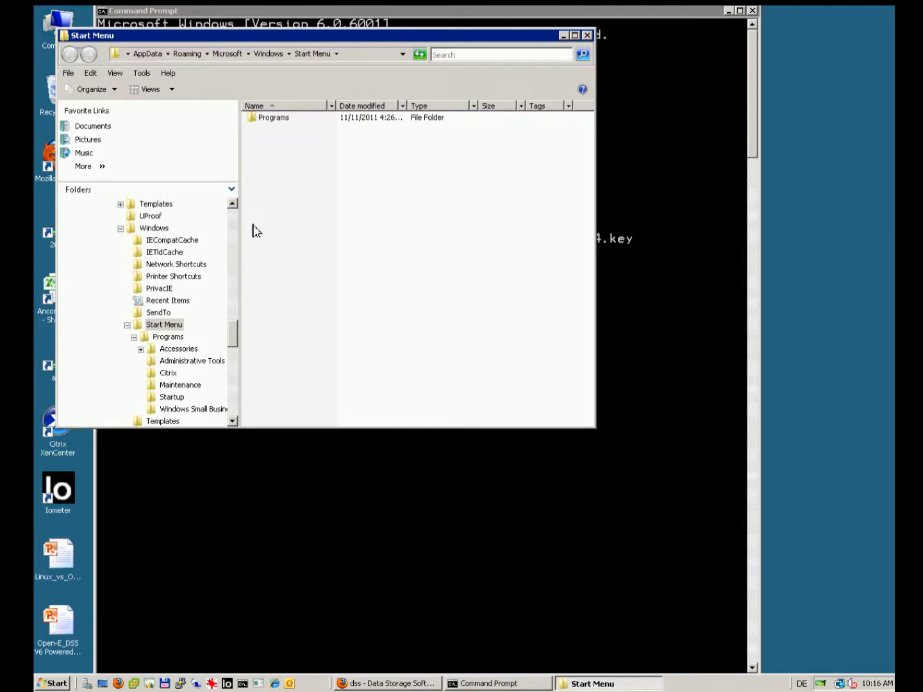
scroll(240, 226, "up", 15)
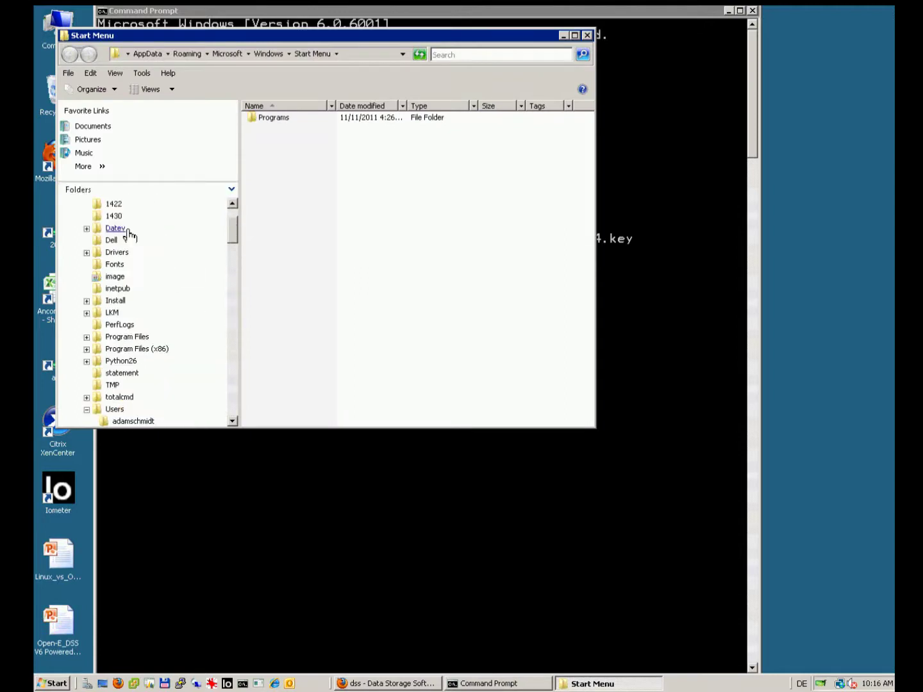
scroll(234, 217, "up", 2)
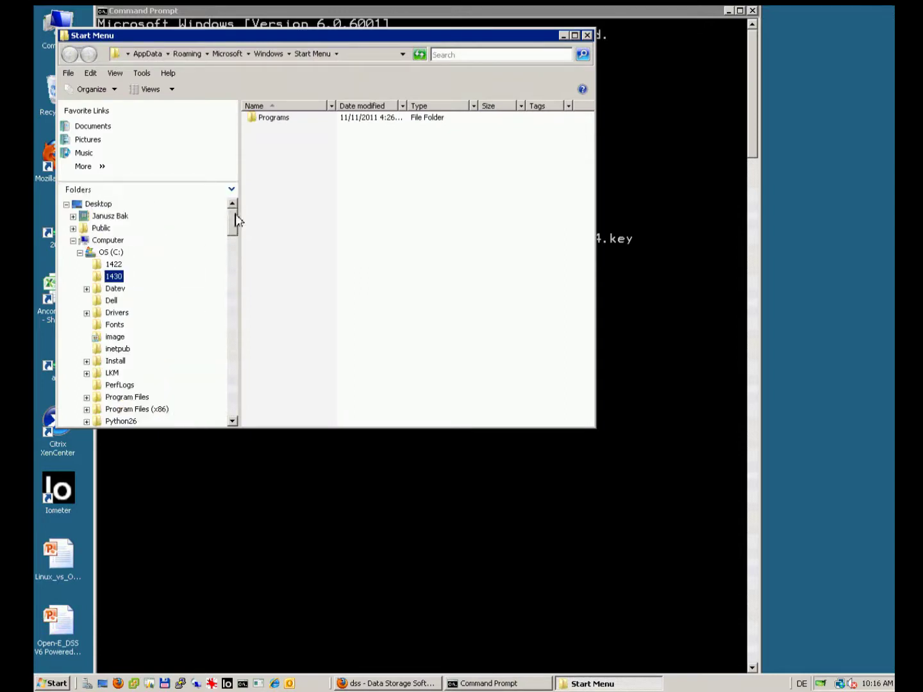
left_click(79, 253)
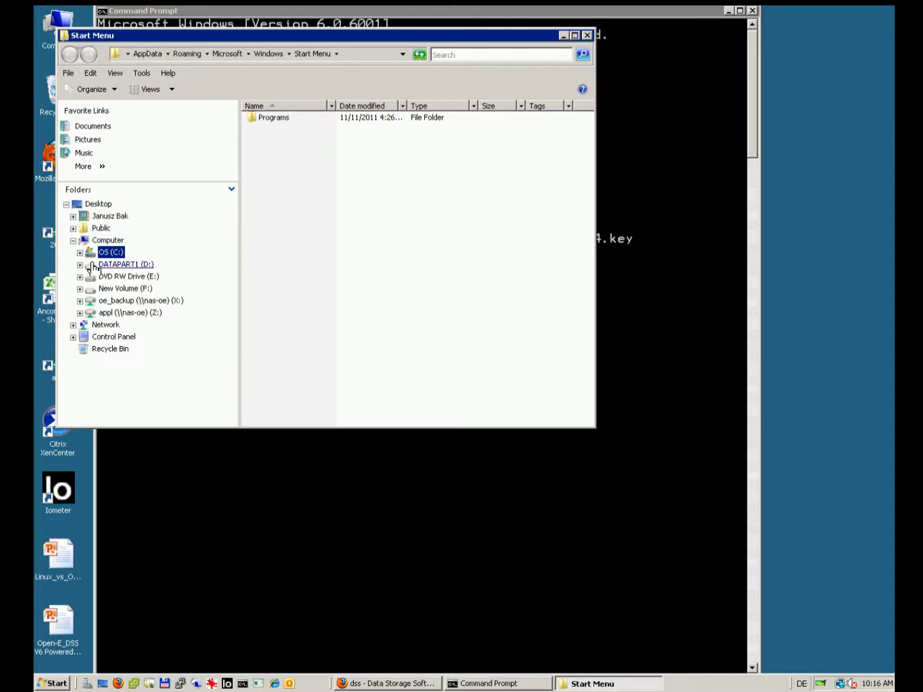
left_click(108, 265)
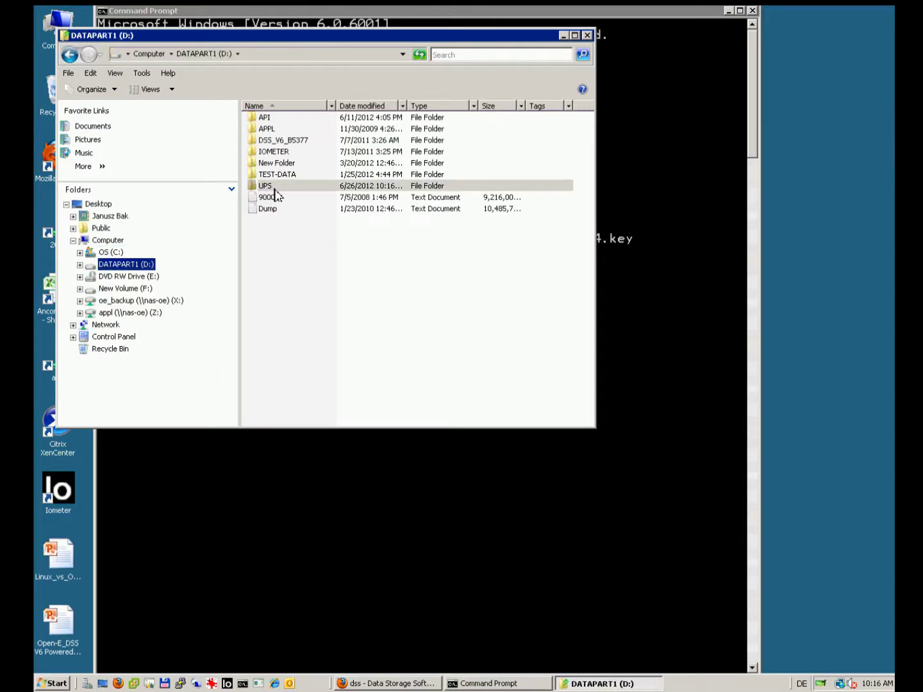
double_click(277, 186)
right_click(295, 184)
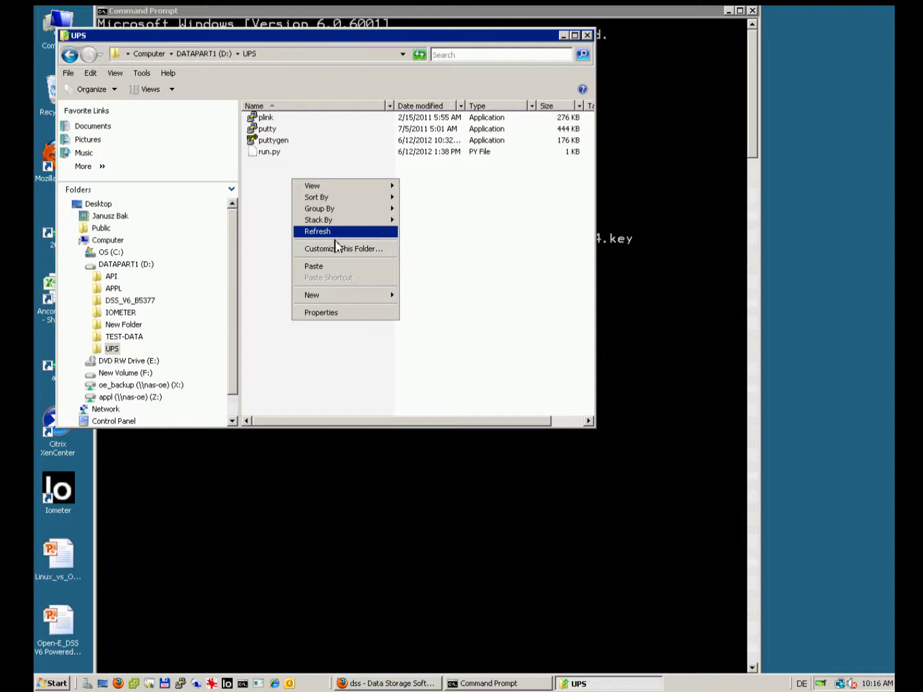
left_click(329, 268)
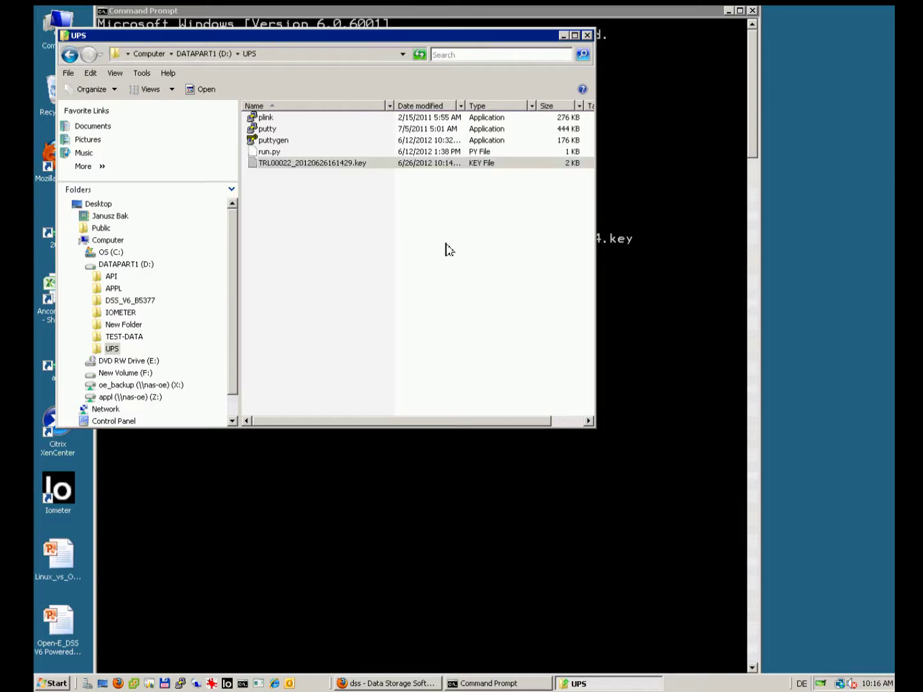
Run dir in the Command Prompt to confirm TRL00022_20120626161429.key is in UPS
left_click(697, 387)
type("dir")
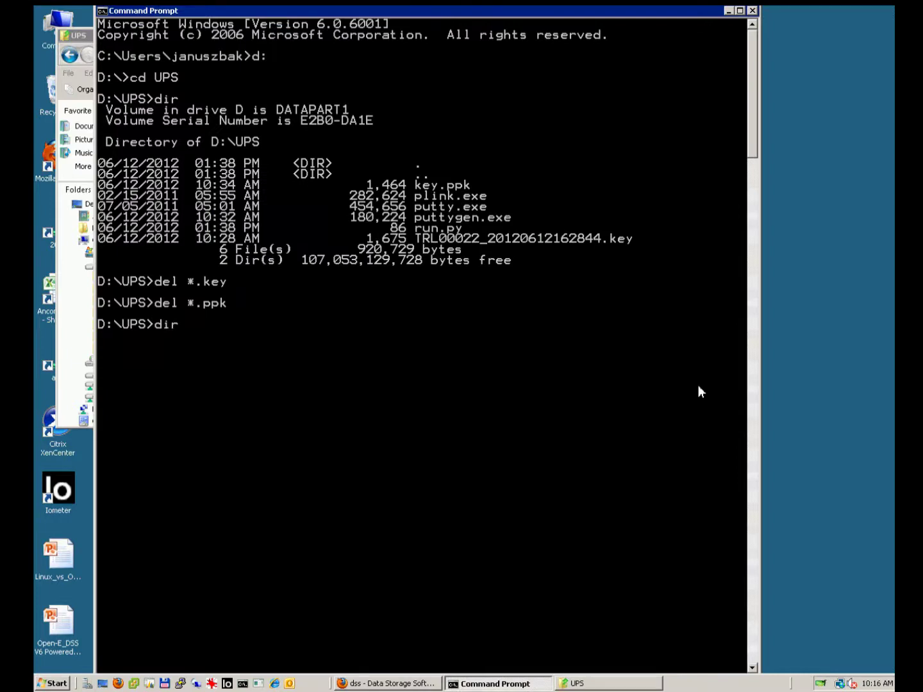
key("Return")
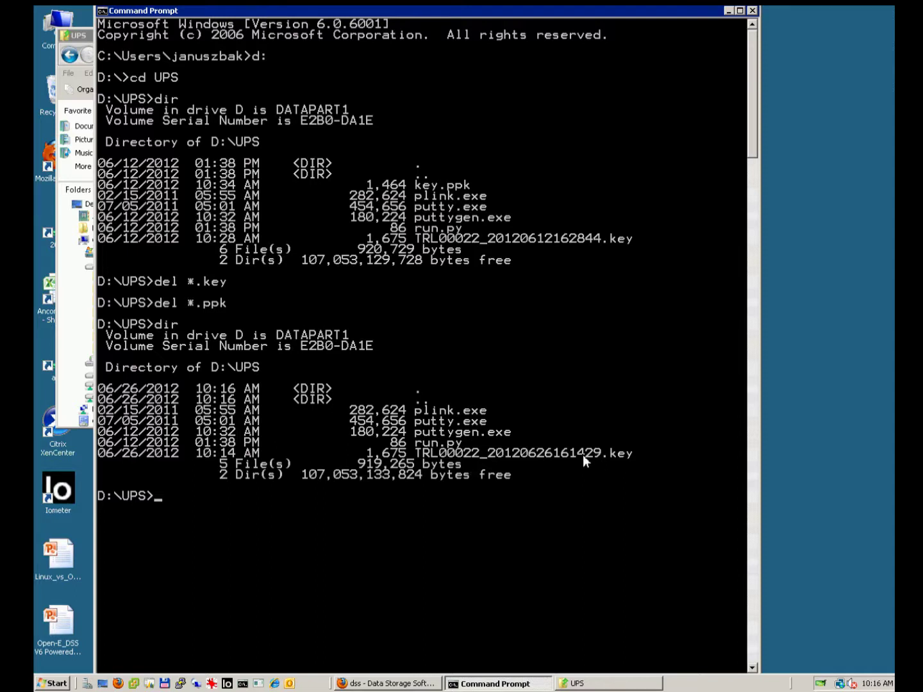
Close the RDP session, open the CLI/API Konfiguration help and select the ssh -i example
left_click(680, 19)
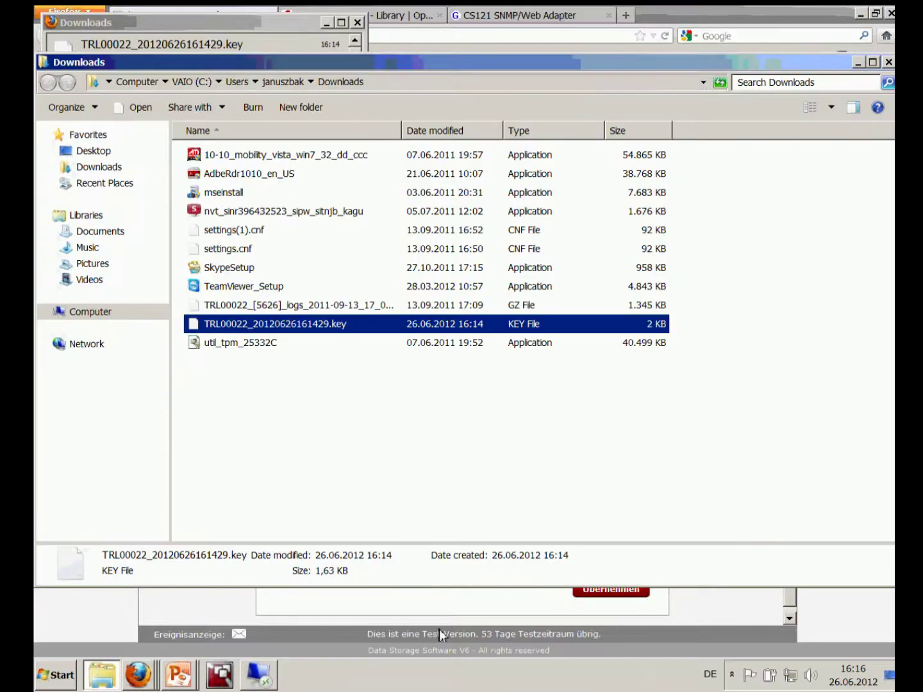
left_click(439, 630)
left_click(663, 260)
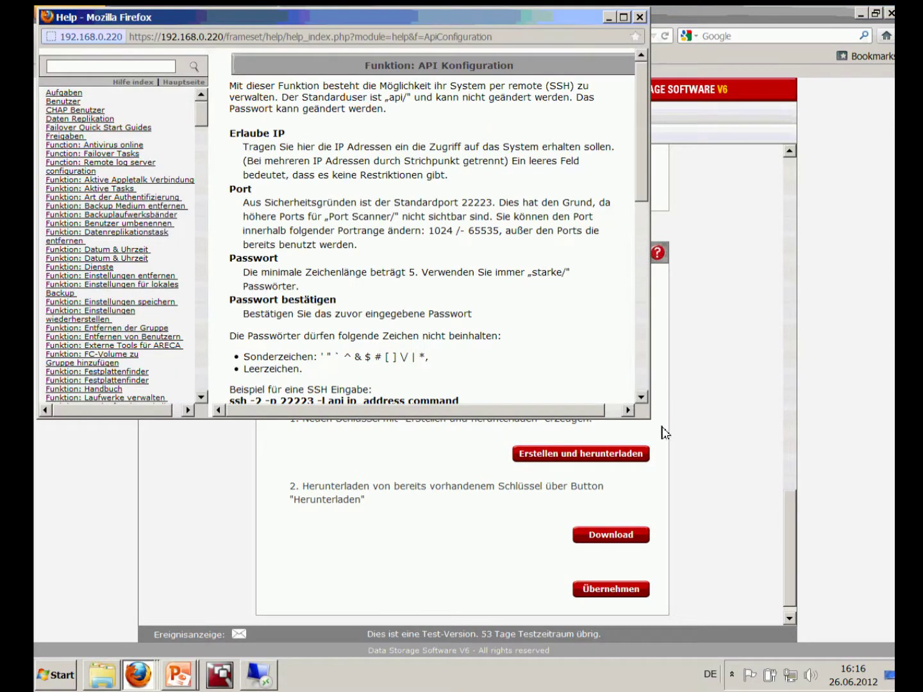
left_click_drag(724, 521, 775, 589)
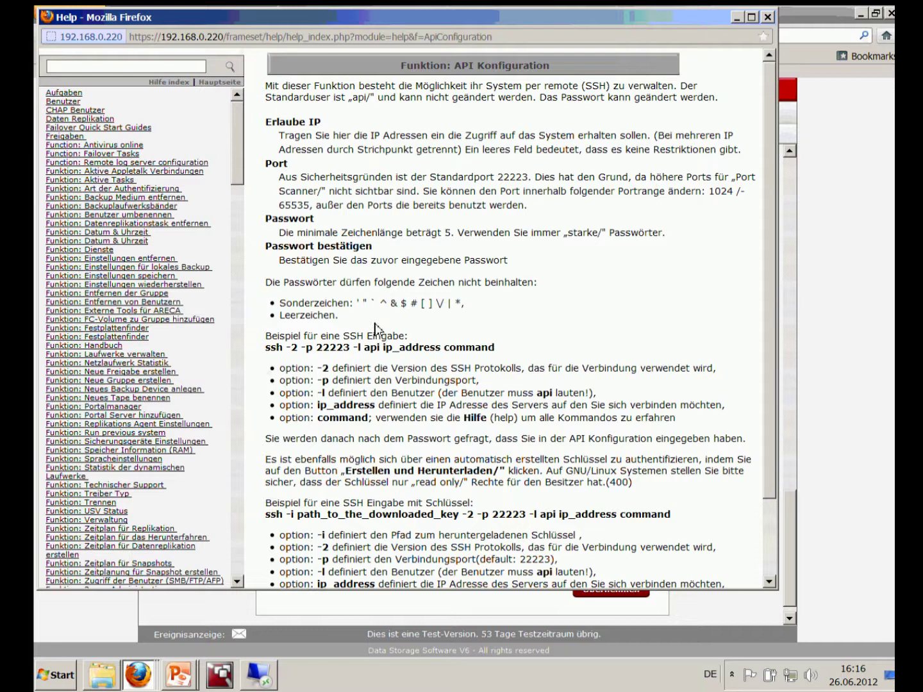
scroll(354, 303, "down", 3)
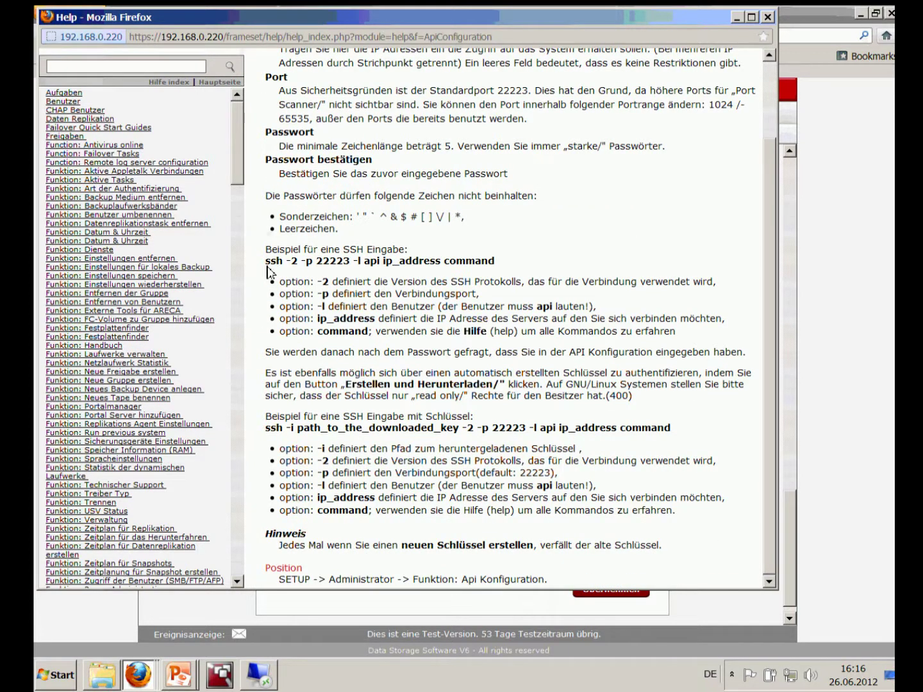
left_click_drag(267, 267, 498, 277)
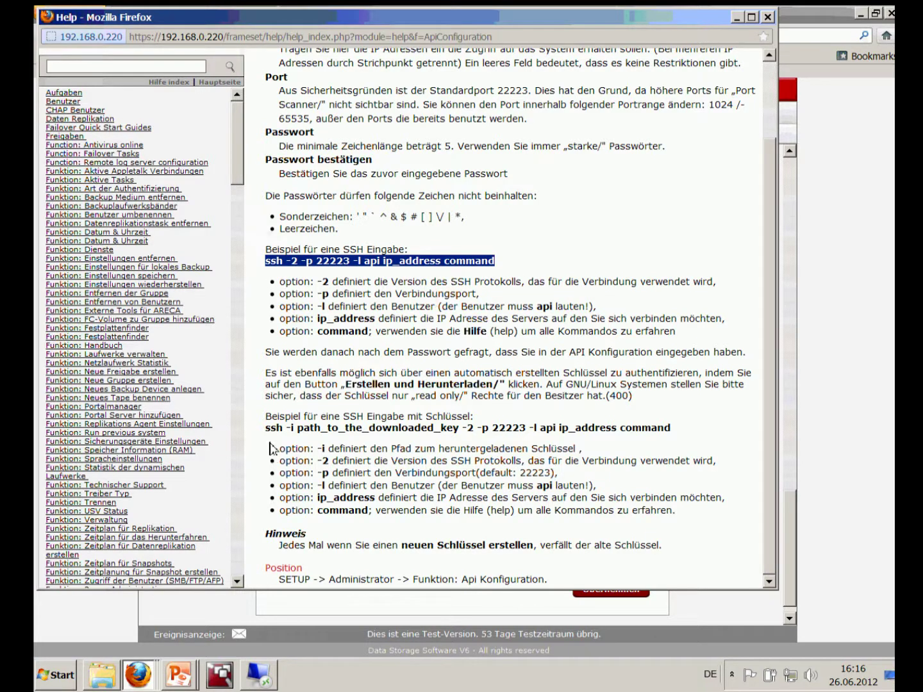
left_click_drag(265, 429, 671, 436)
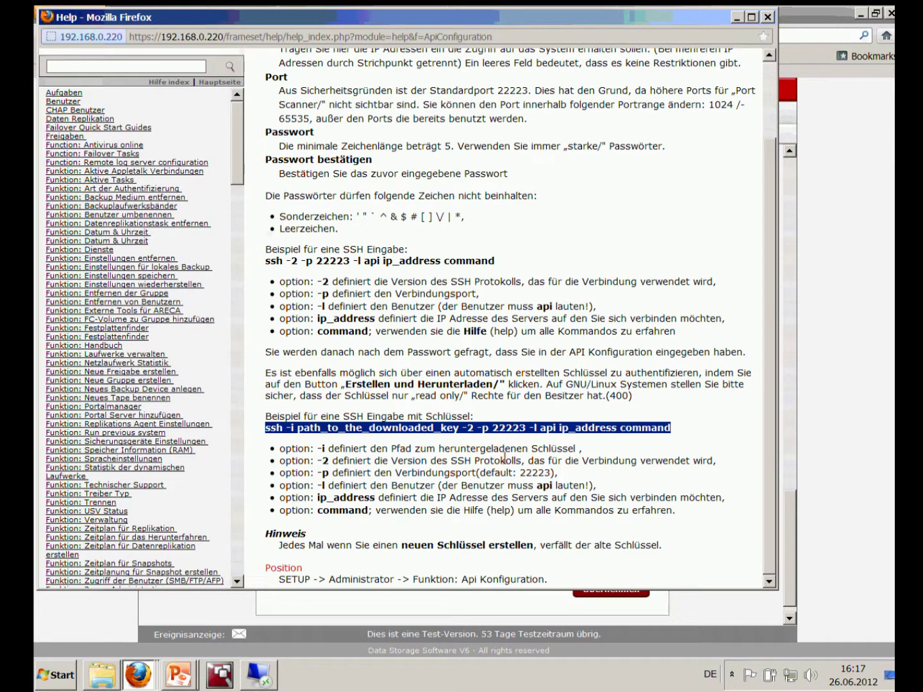
Return to the CLI/API configuration page, select port value 22223, then switch back to the help
left_click(441, 614)
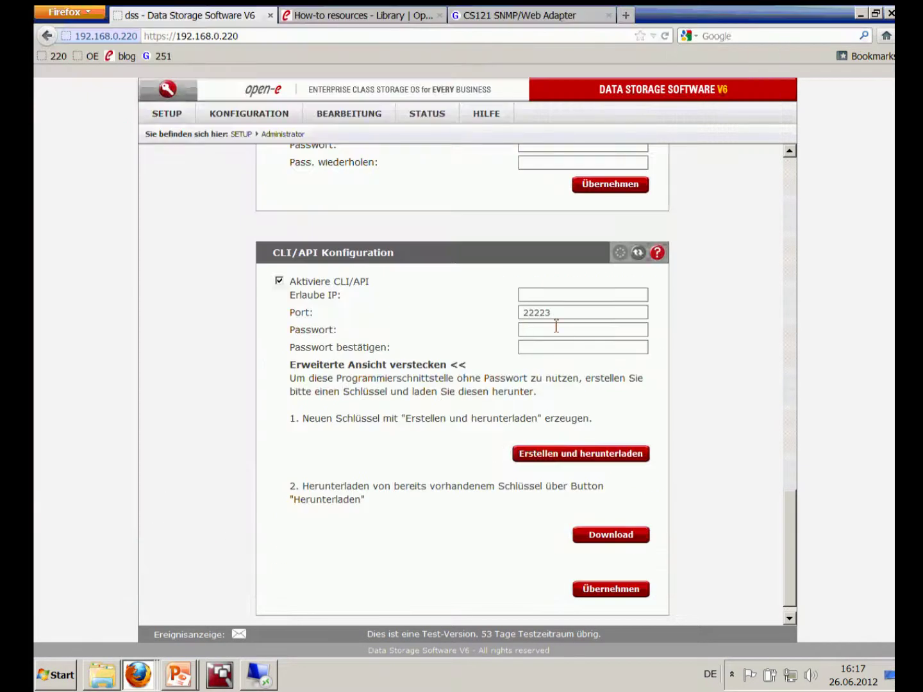
double_click(567, 314)
key("alt+Tab")
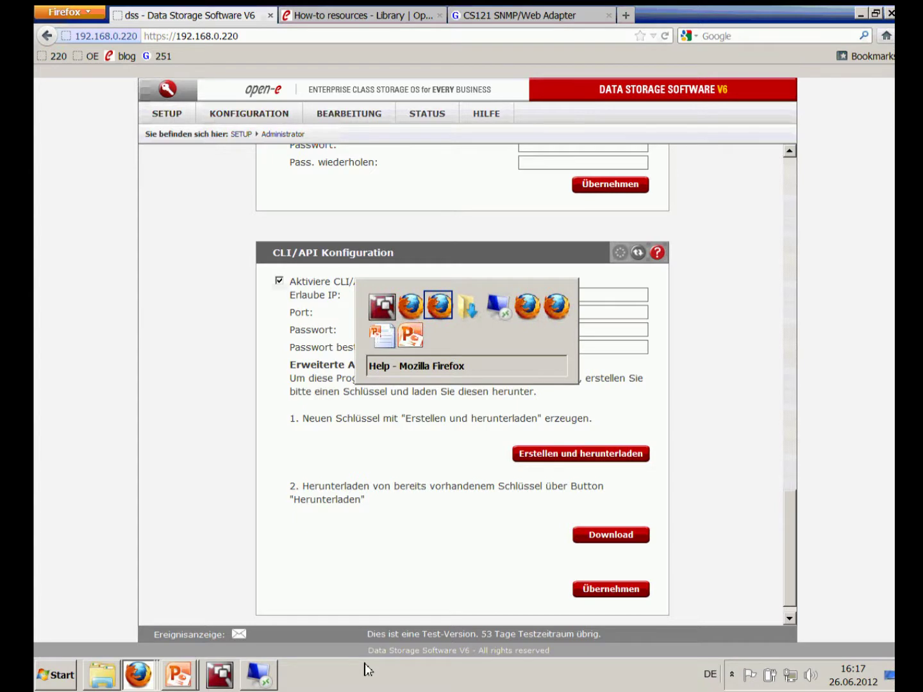